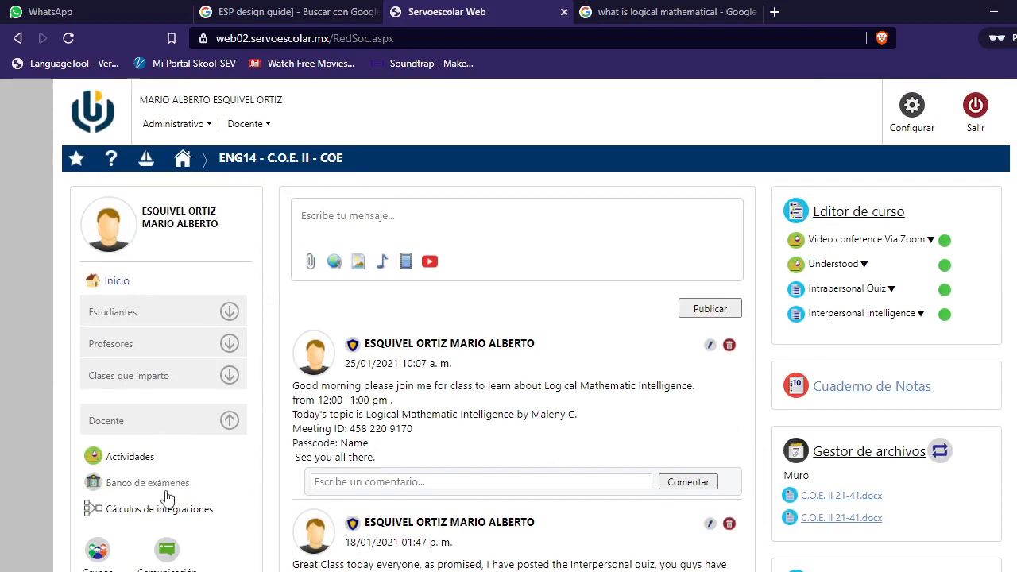
Step: Create a new exam bank with the description Logical Mathematical Intelligence
click(148, 484)
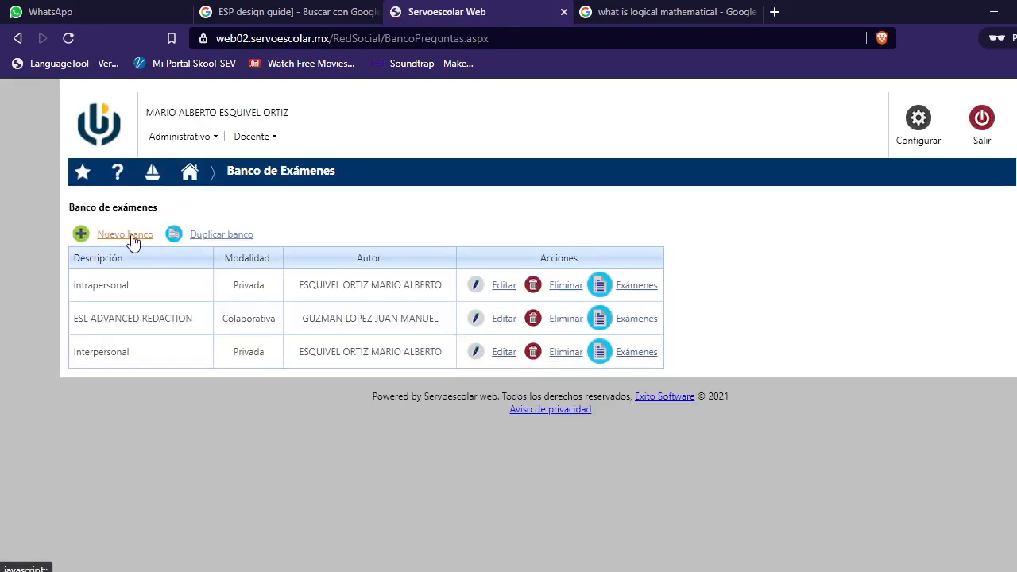
click(81, 234)
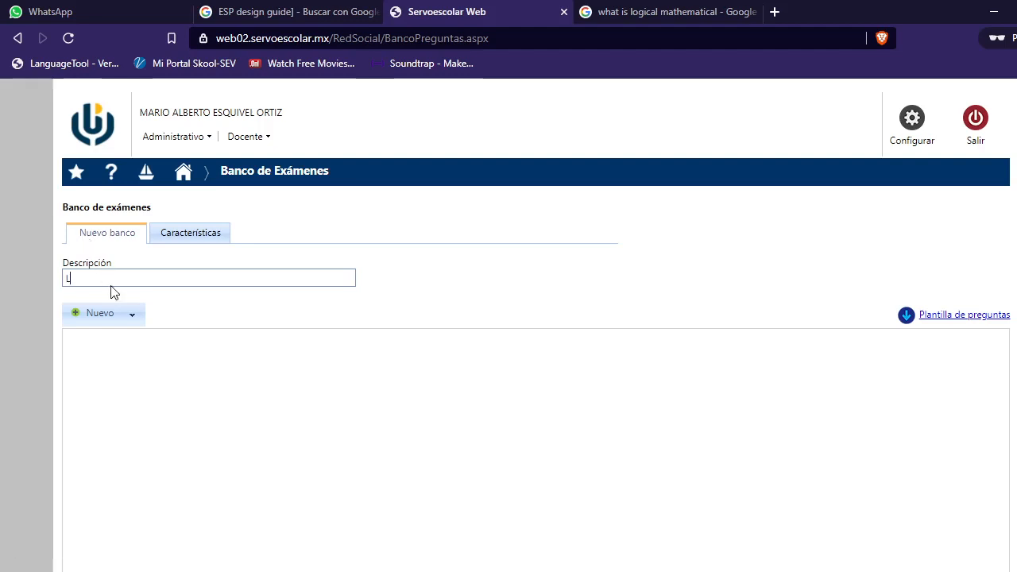
text(Logical Mathematical Intelligence)
Step: Add a new question to the bank and set its type to Opción múltiple
click(132, 315)
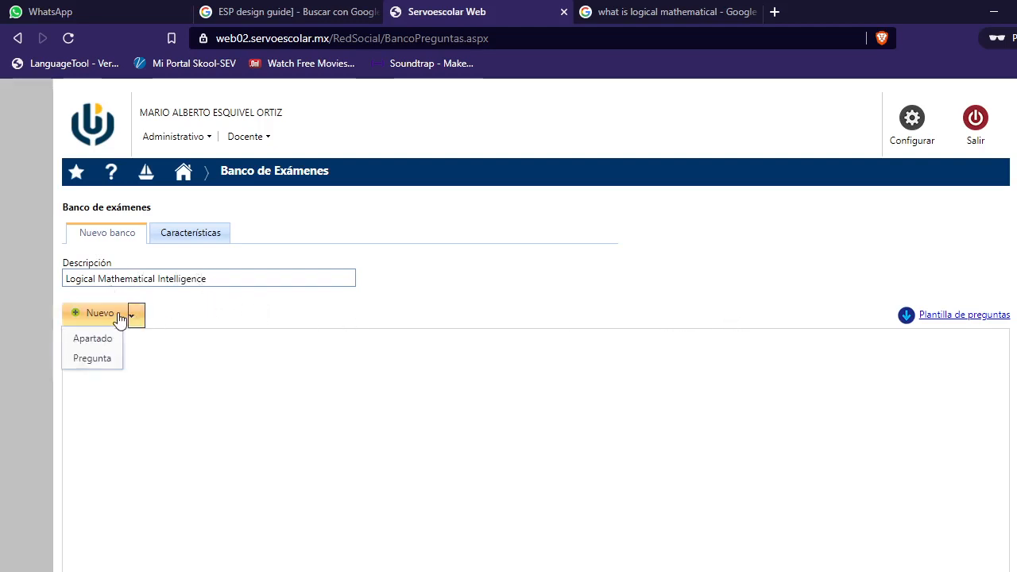
click(95, 361)
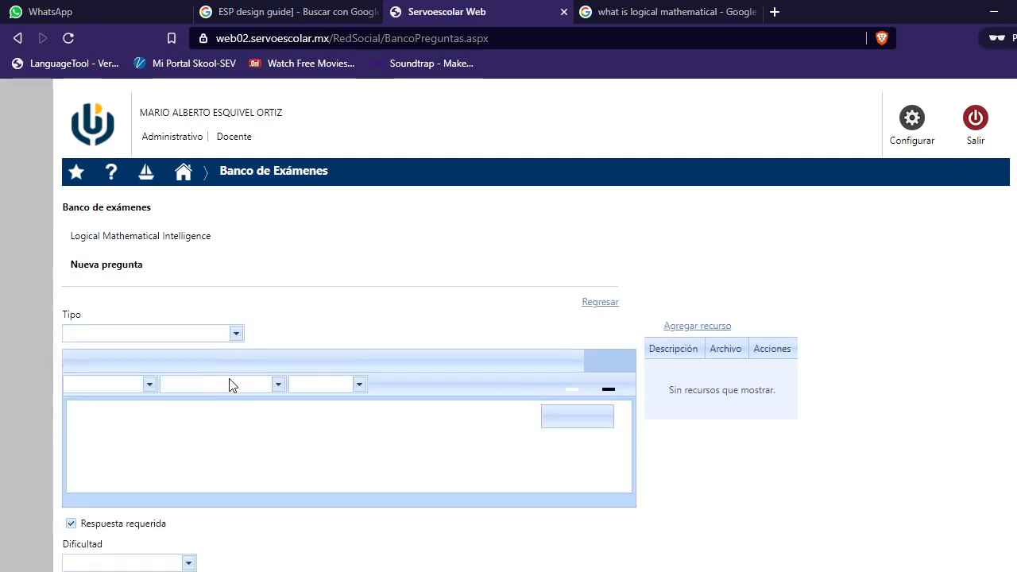
scroll(254, 438, down, 2)
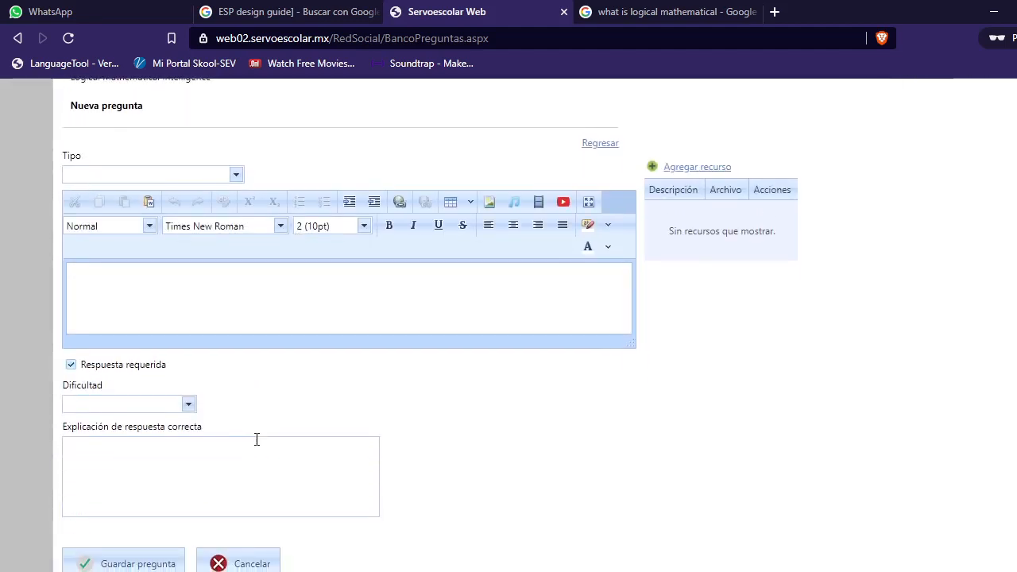
click(237, 176)
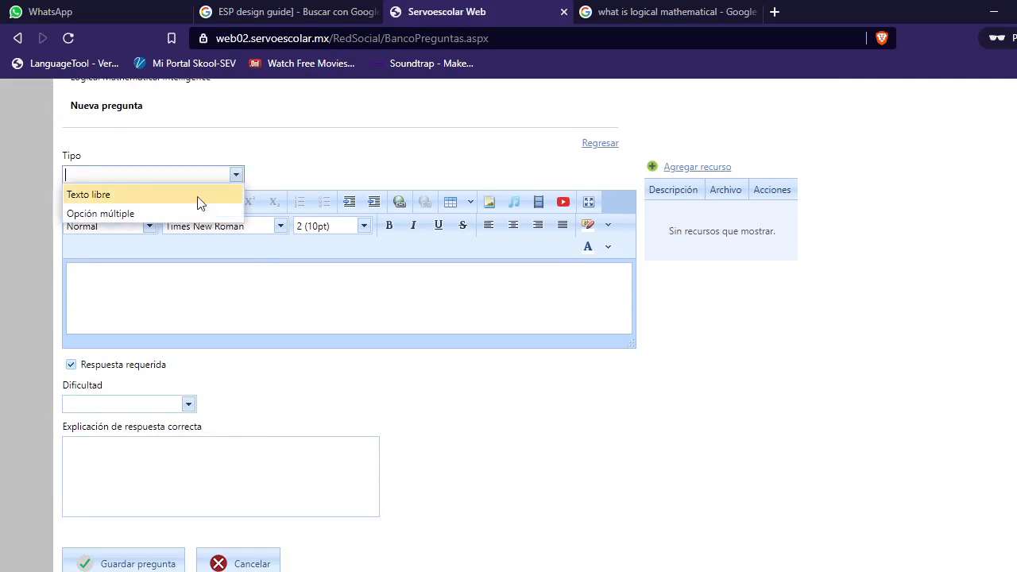
click(139, 215)
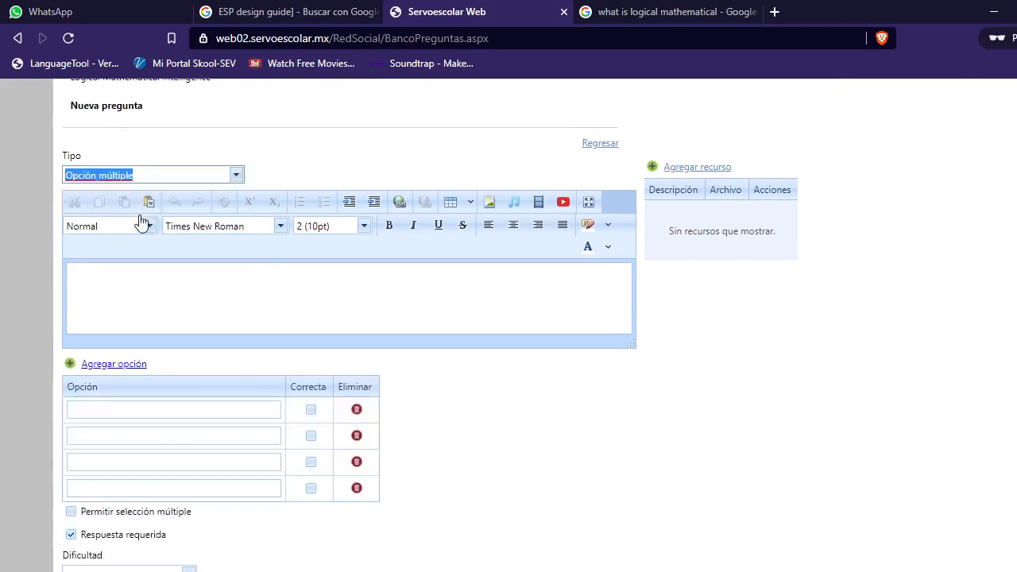
Step: Enter the question text 'What is logical mathematical Intelligence?'
click(175, 287)
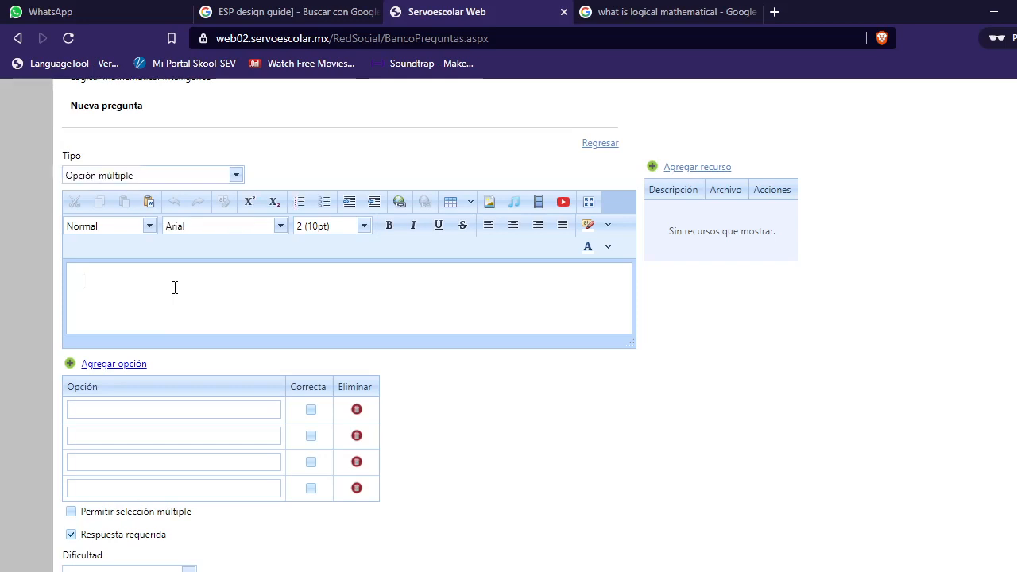
text(What is logical mathematic)
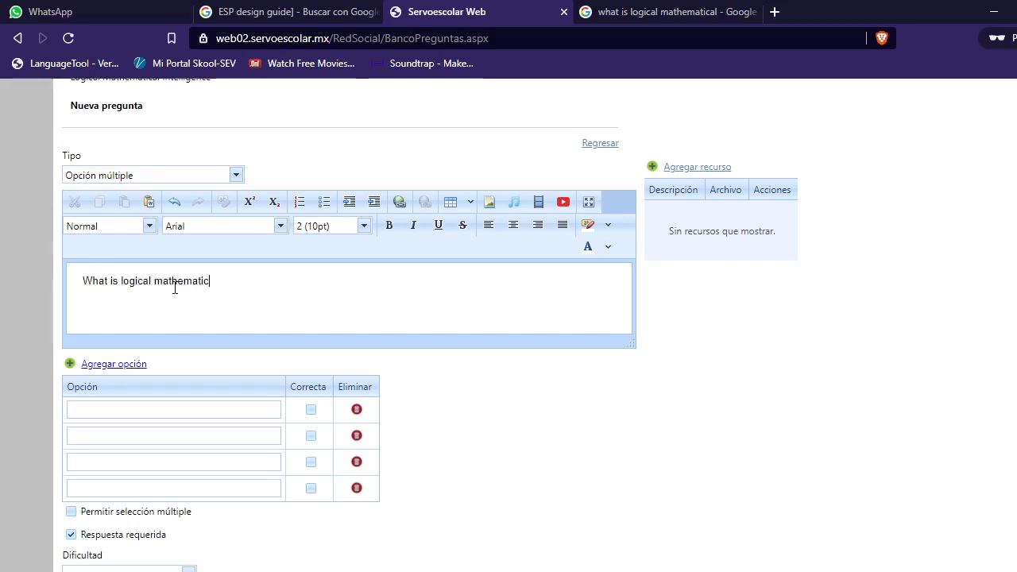
text(al Intelligence?)
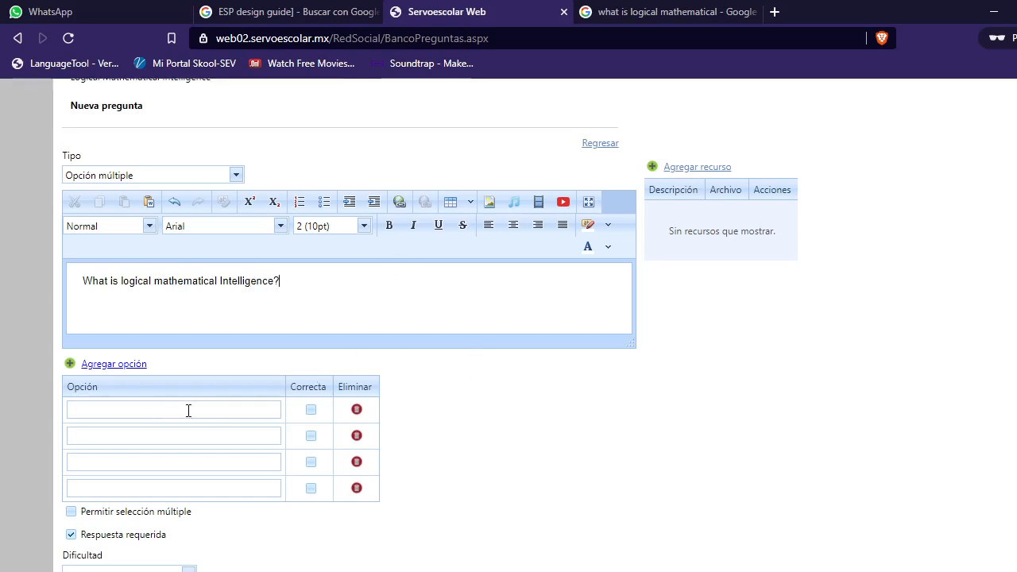
Step: Fill in the first two answer options: 'The ability to be smart' and 'knowing about dinosaurs'
scroll(165, 289, down, 2)
click(132, 250)
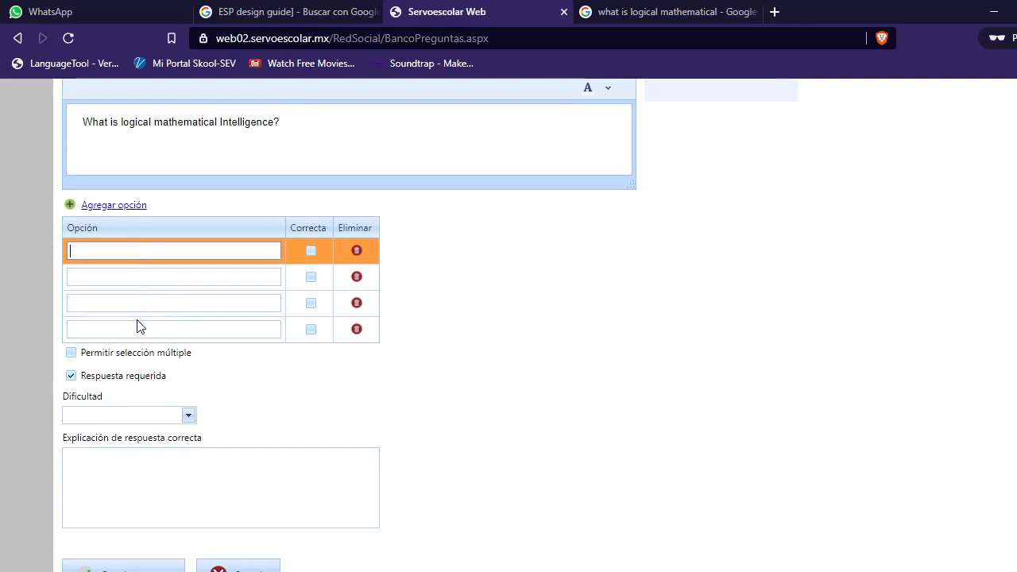
text(he ability to be smart)
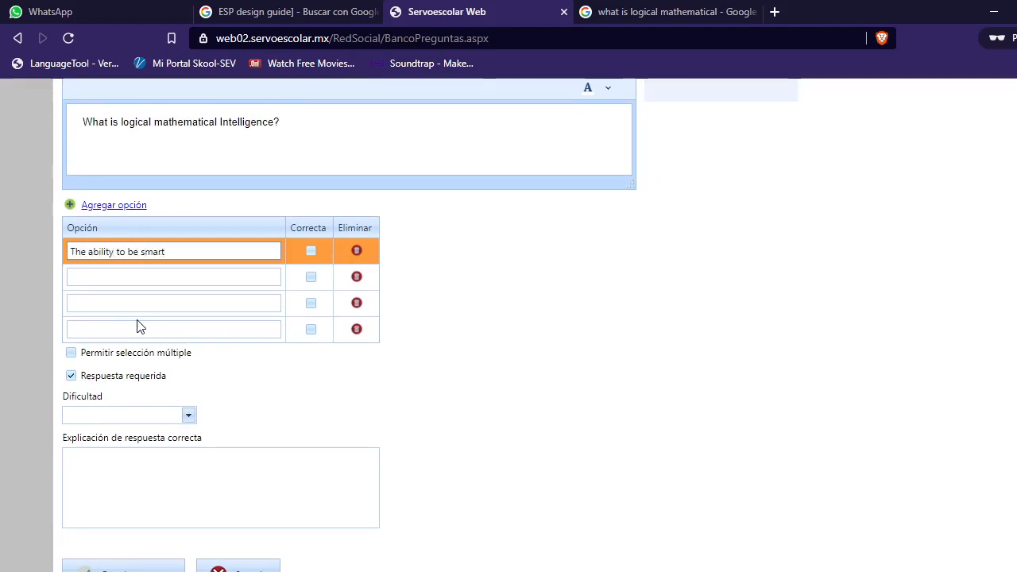
click(140, 272)
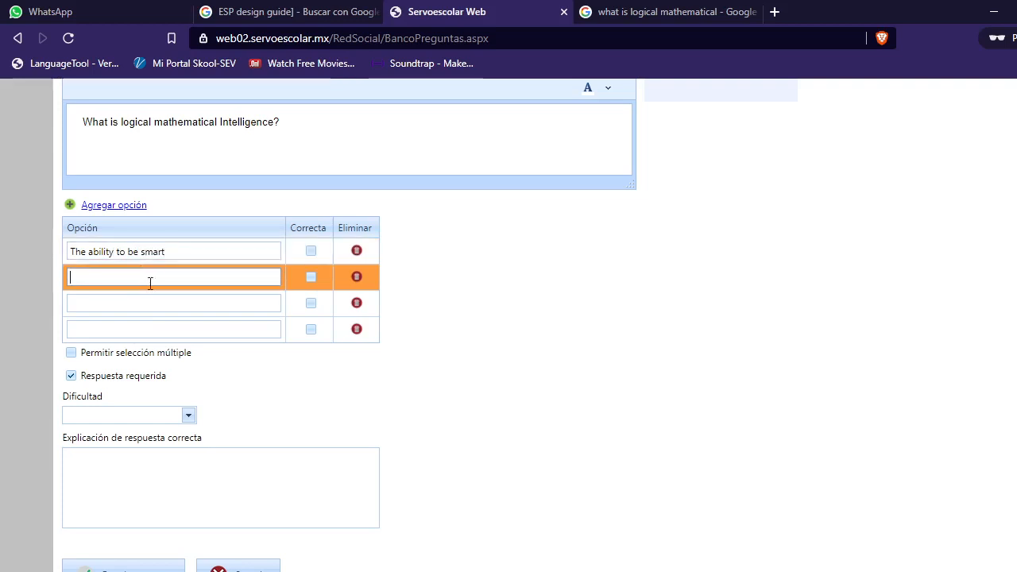
text(knowing about di)
text(nas)
text(a)
text(ur)
text(s)
Step: Fill in the third answer option as 'The ability to solve problems using numbers and complex thoughts'
click(155, 303)
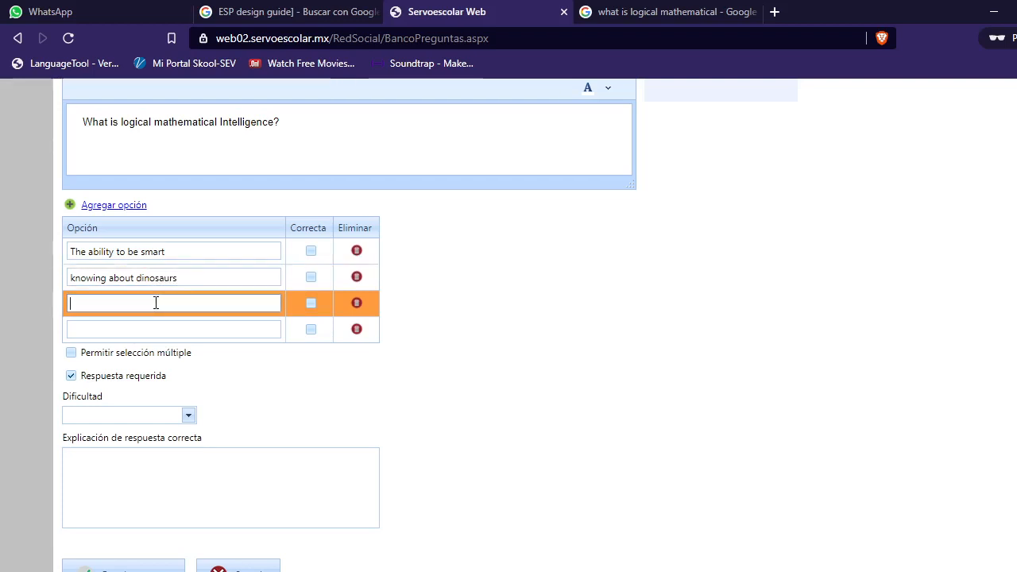
text(The ability to solve pro)
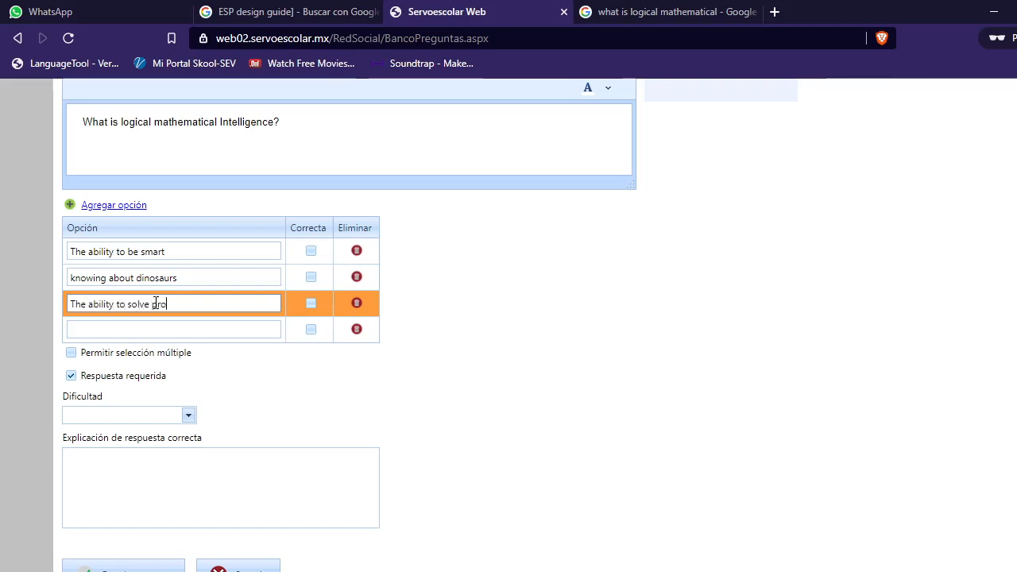
text(blems using numbers and )
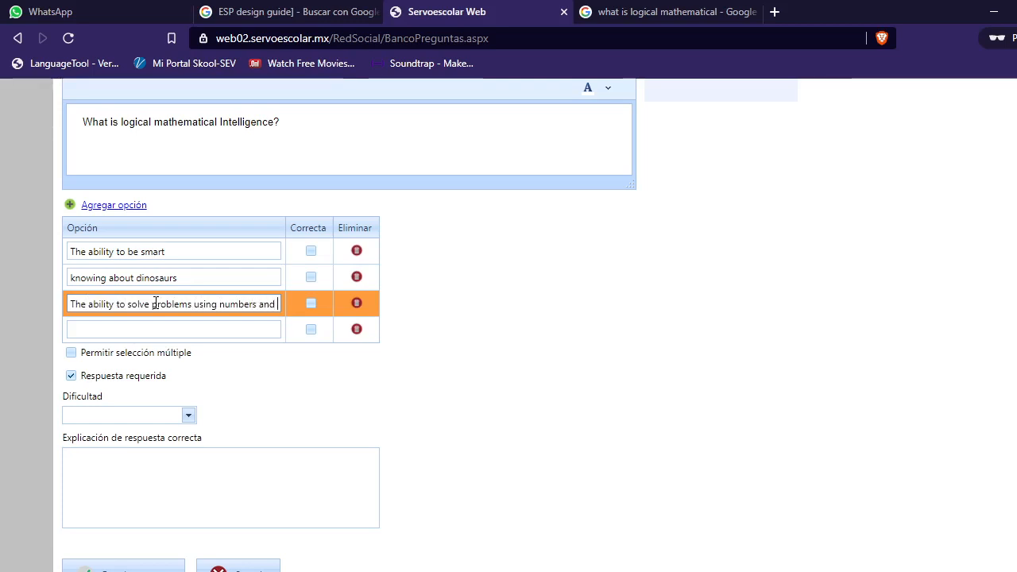
text(complex)
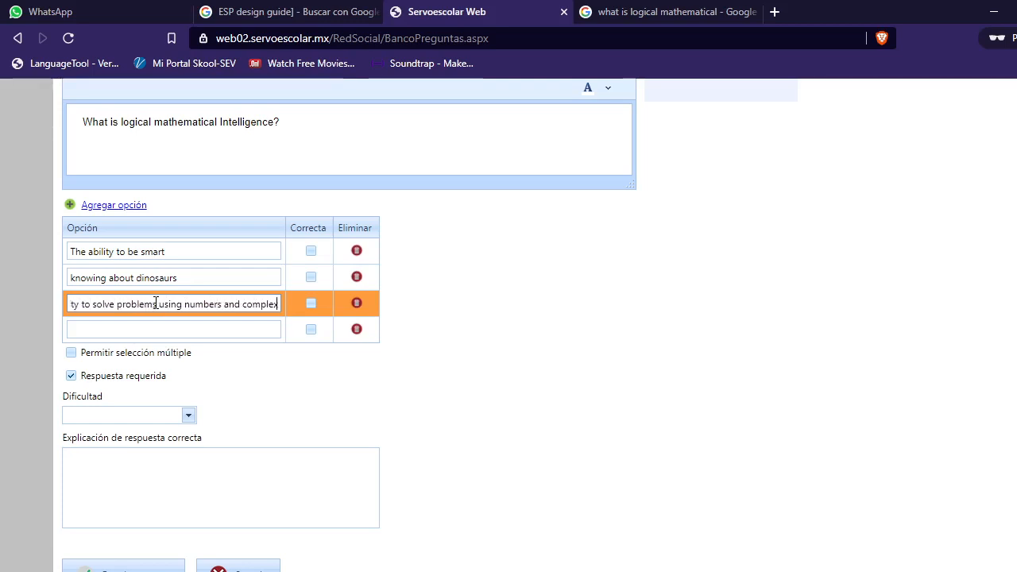
text( thoughts)
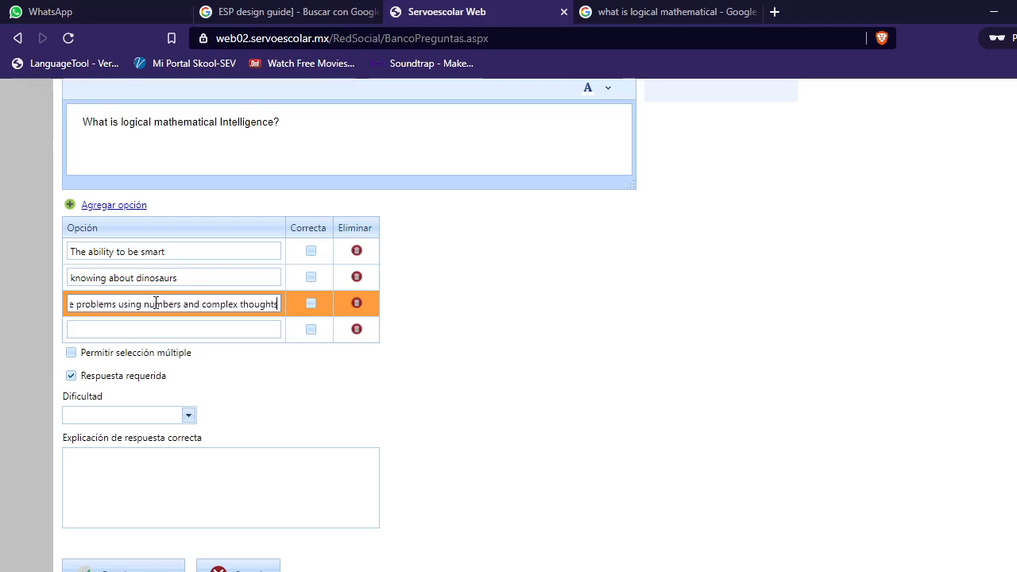
Step: Fill in the fourth answer option as 'The ability to solve problems using complex social skills'
click(149, 329)
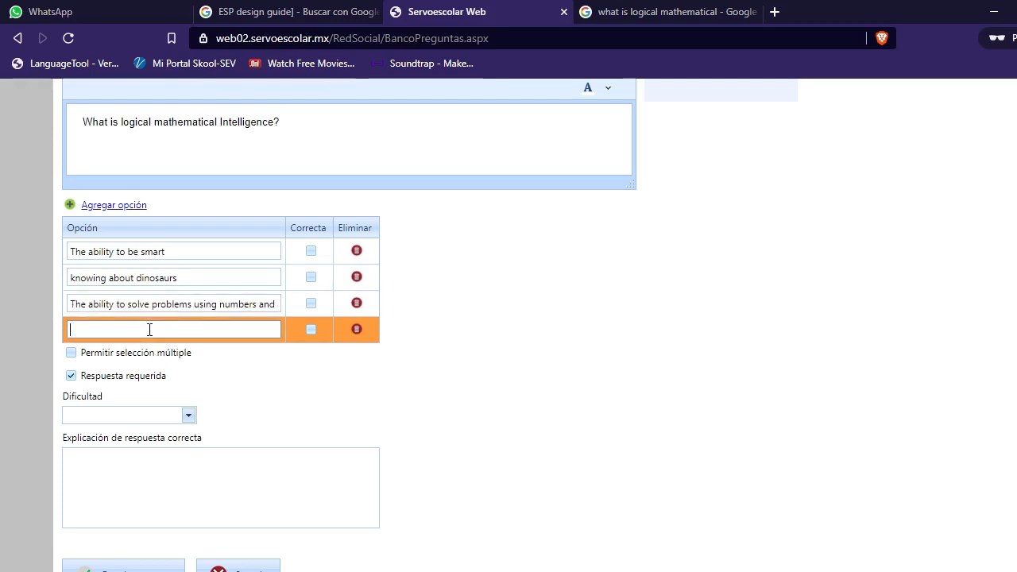
text(The ability )
text(to solve prob)
text(lems)
text( using)
text(complex social skills)
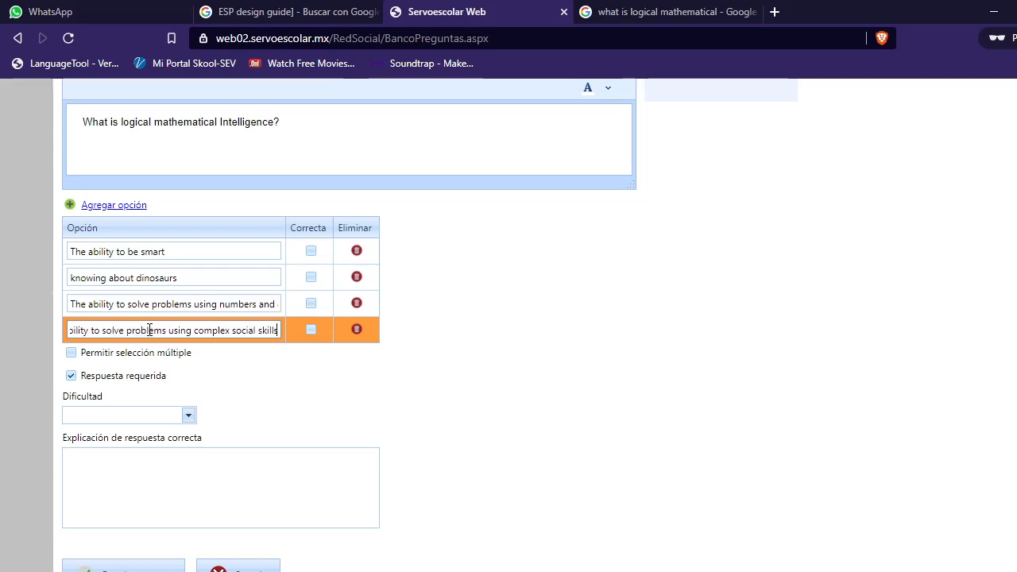
Step: Mark the numbers-and-complex-thoughts option as correct and set the difficulty to Regular
click(310, 303)
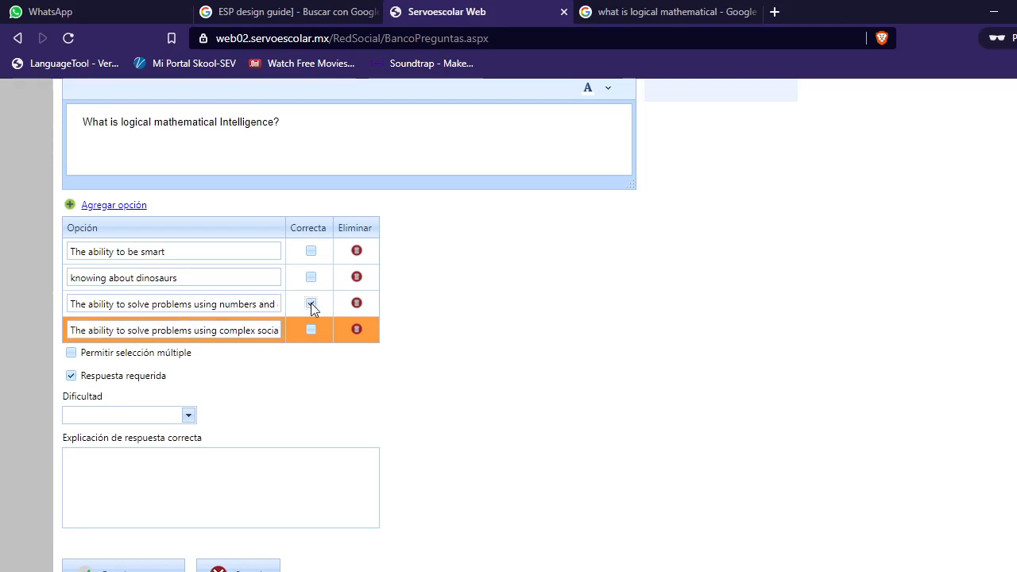
scroll(252, 393, down, 1)
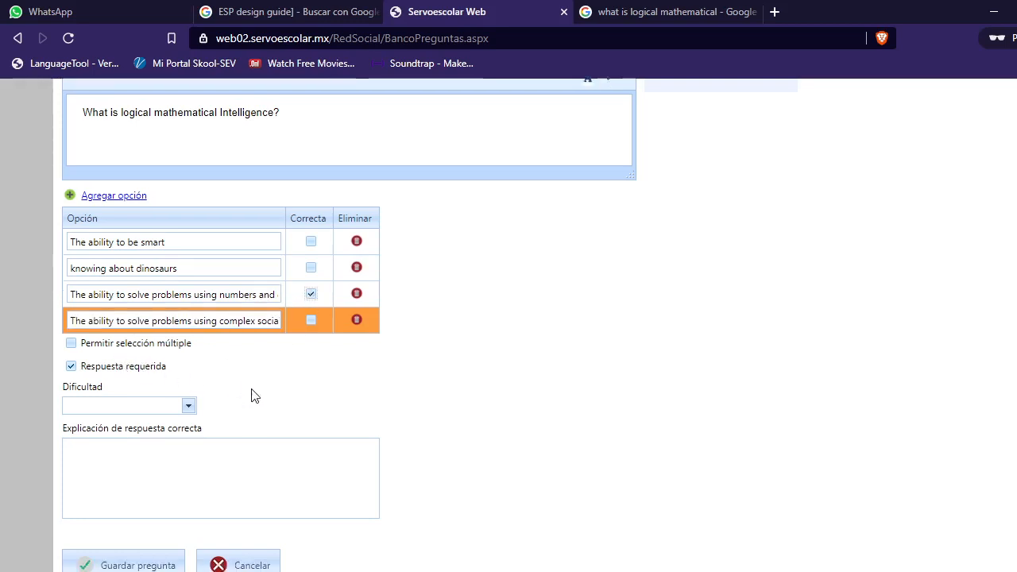
click(188, 345)
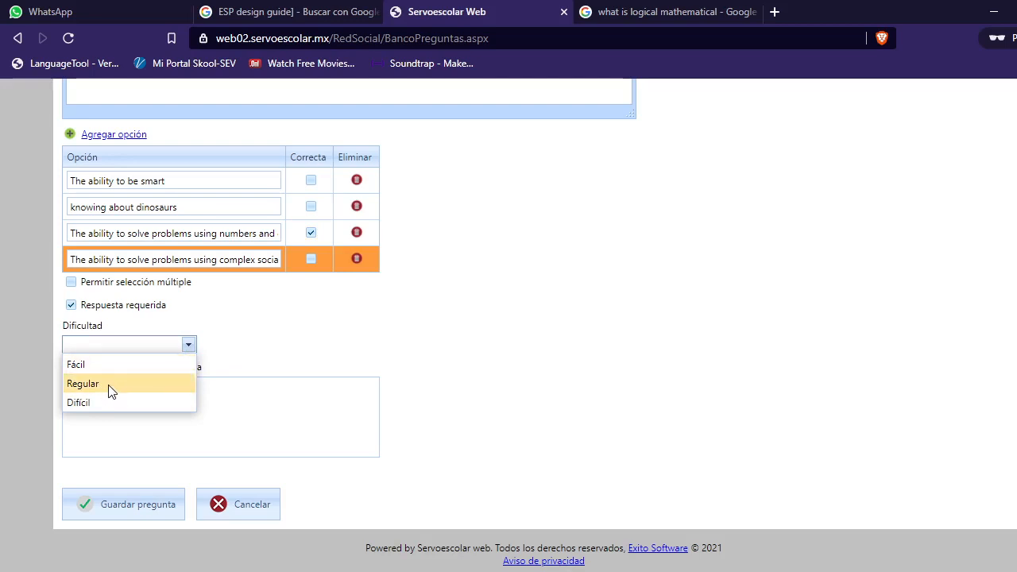
click(109, 386)
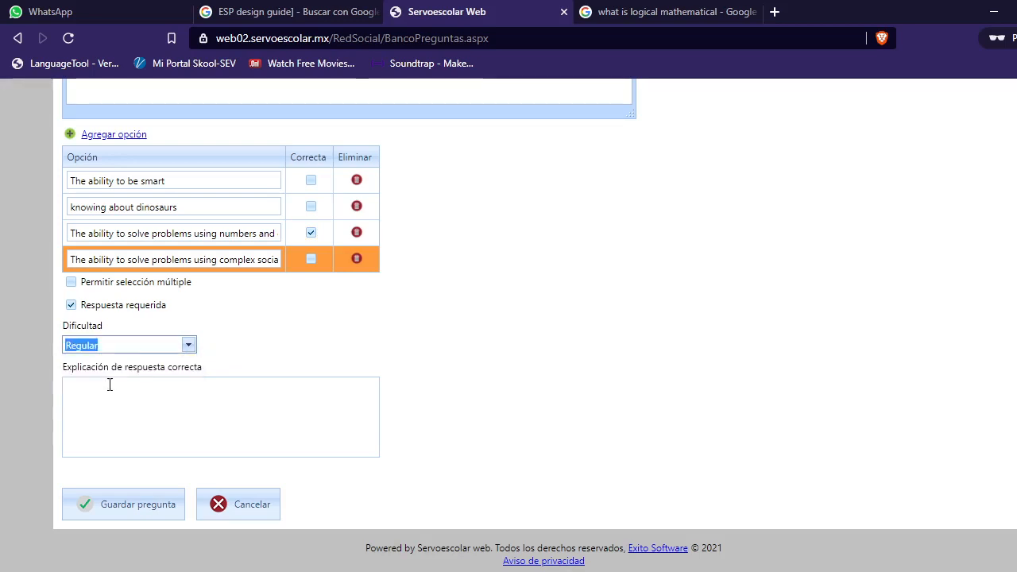
Step: Save the question
click(158, 399)
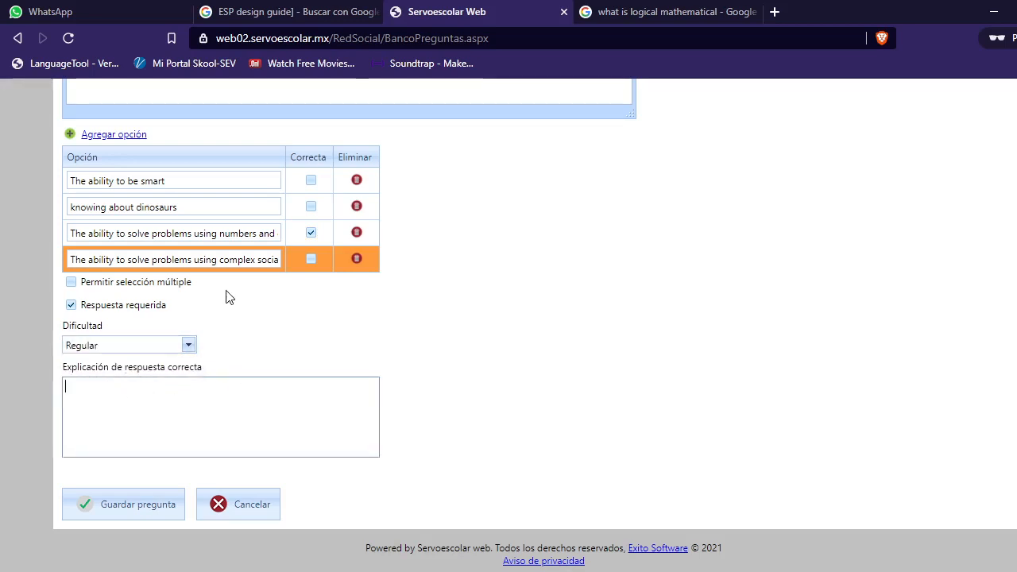
click(145, 518)
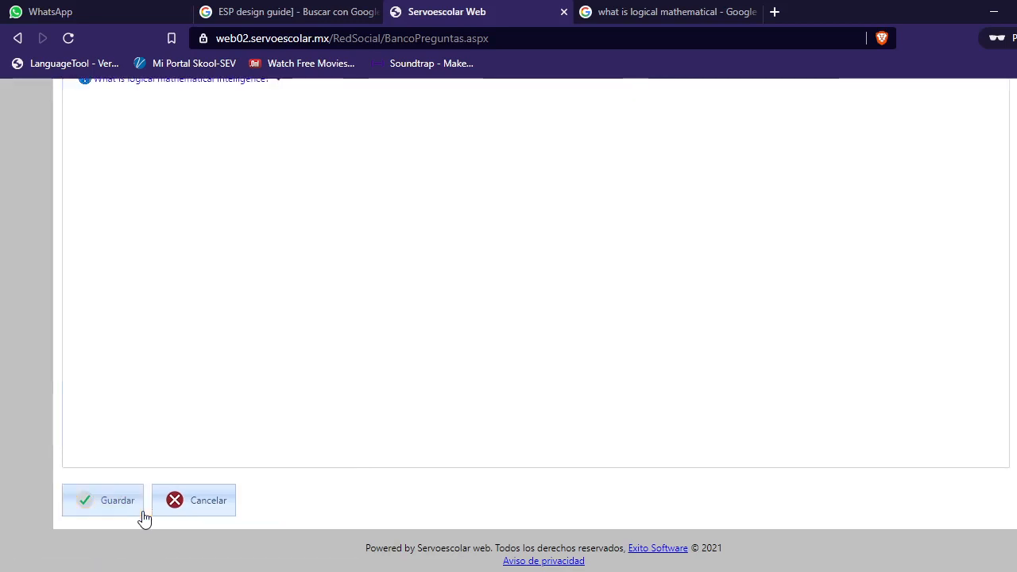
Step: Add another question to the bank and set its type to Opción múltiple
scroll(441, 399, up, 3)
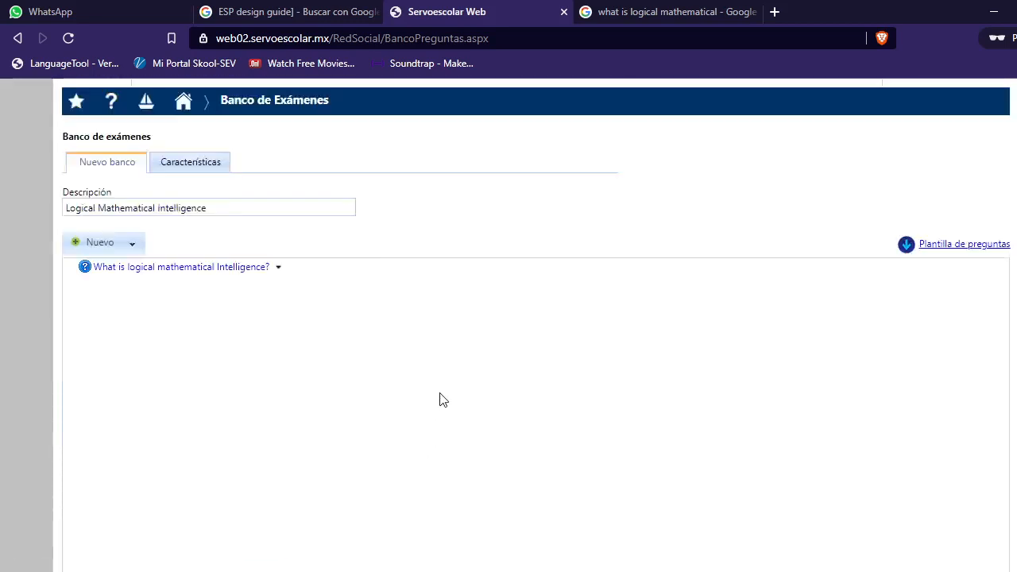
click(133, 295)
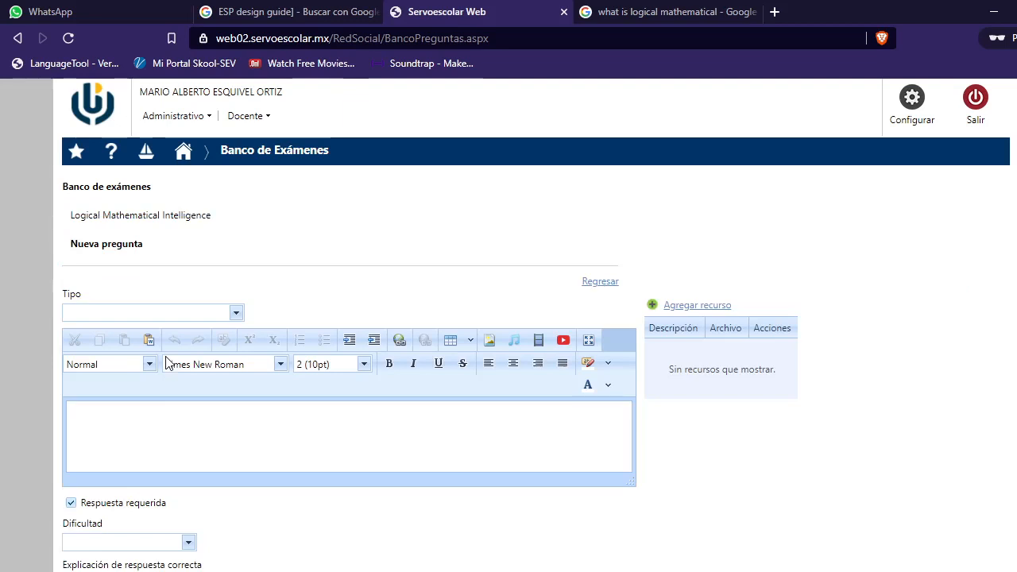
click(236, 313)
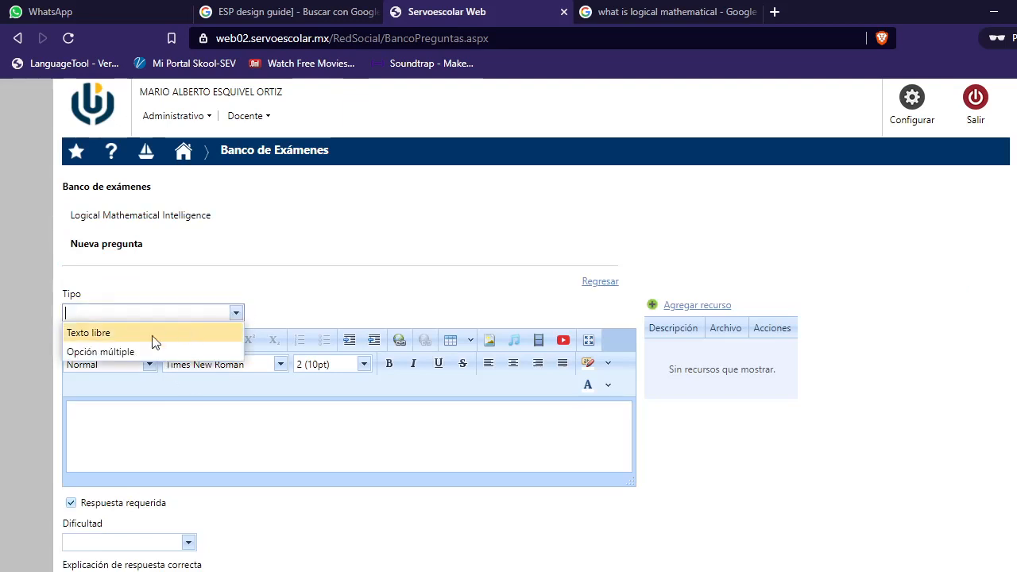
click(126, 351)
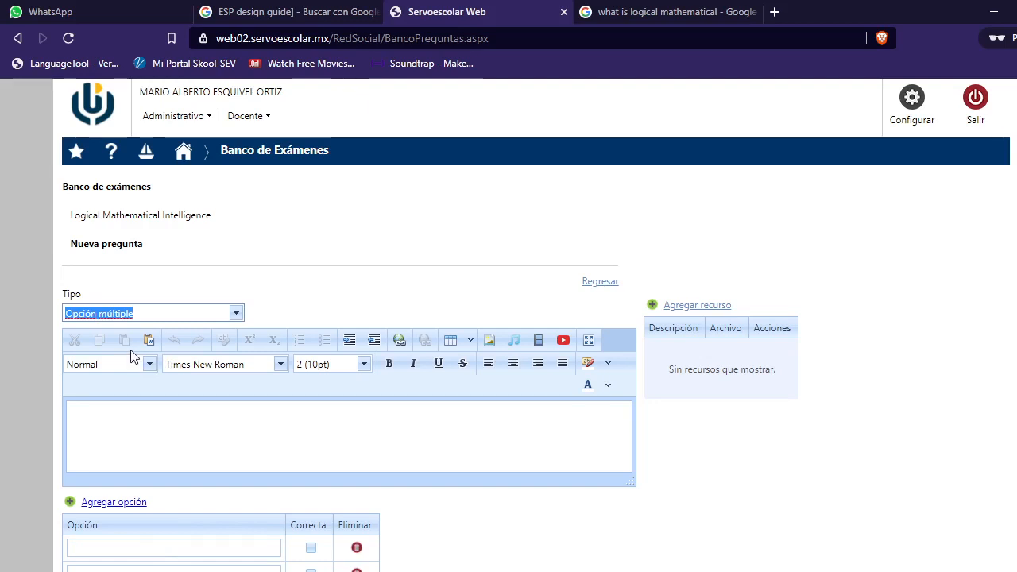
Step: Enter the question text 'What are the traits of someone with strong logical mathematical intelligence?'
click(137, 413)
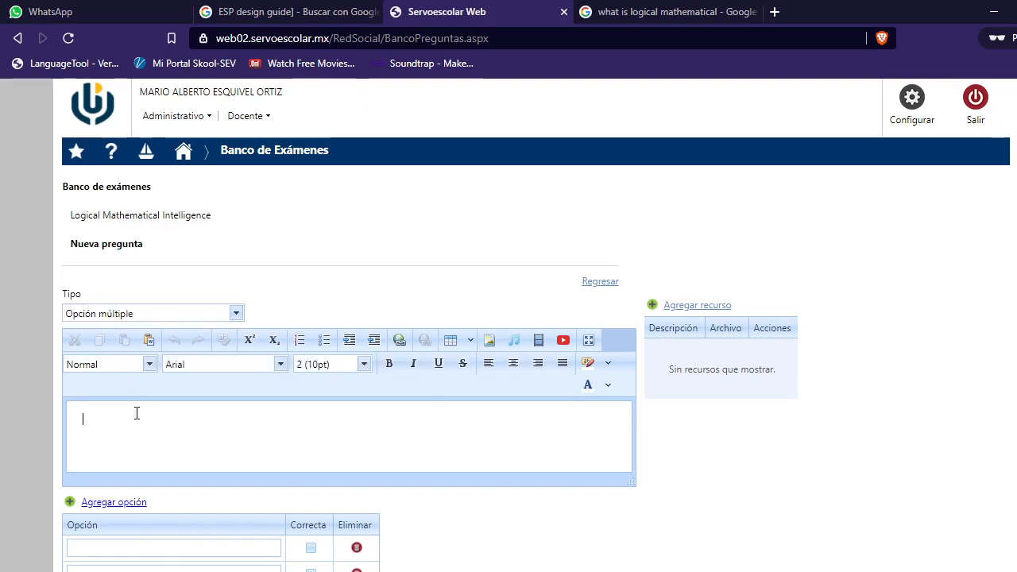
text(What are the traits of someone with stron)
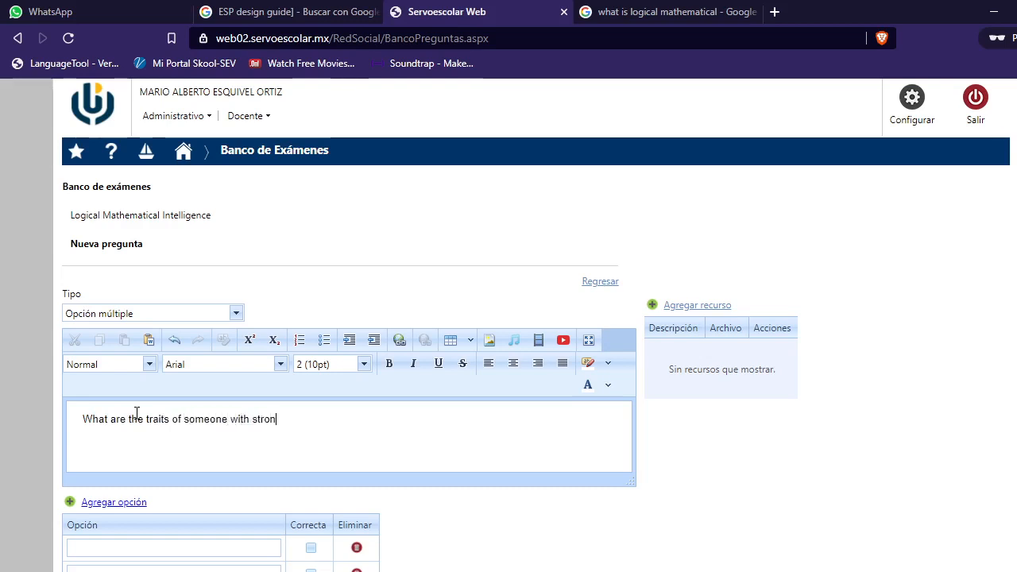
text(g logical mathema)
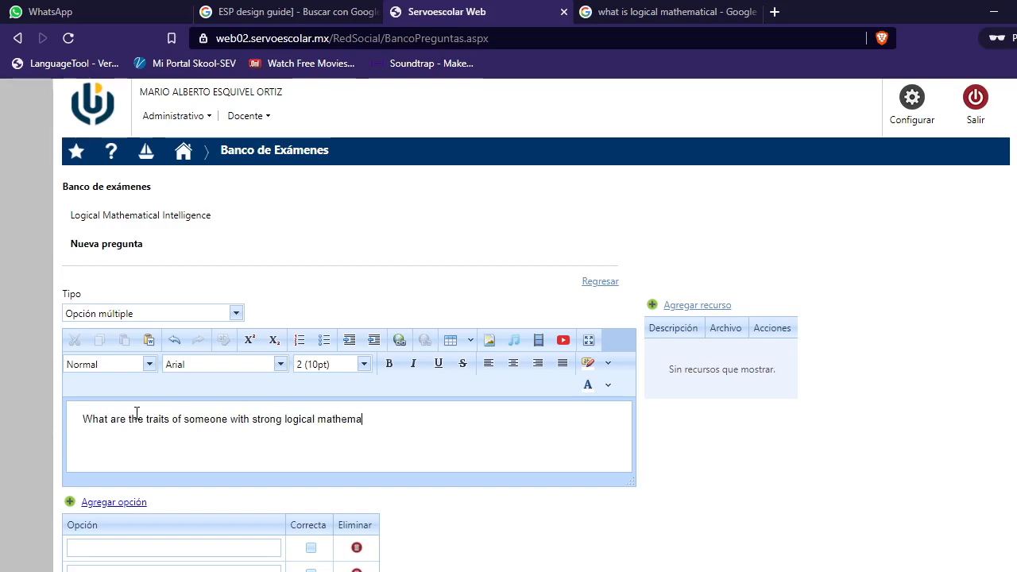
text(tical intelligence?)
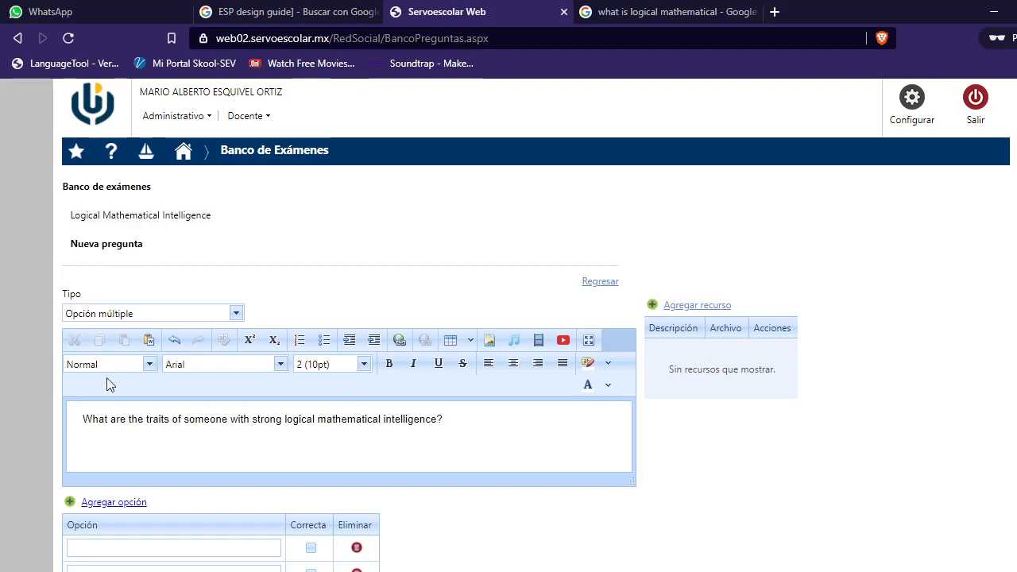
Step: Enter the first answer option as 'Intravert, logical, and problem solving'
scroll(477, 421, down, 3)
click(143, 309)
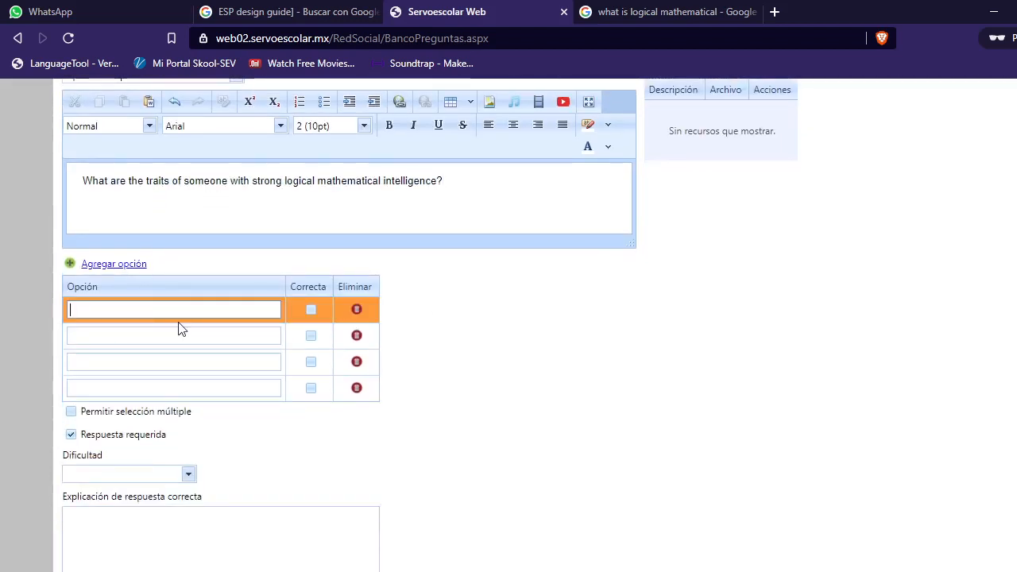
text(INtravert,)
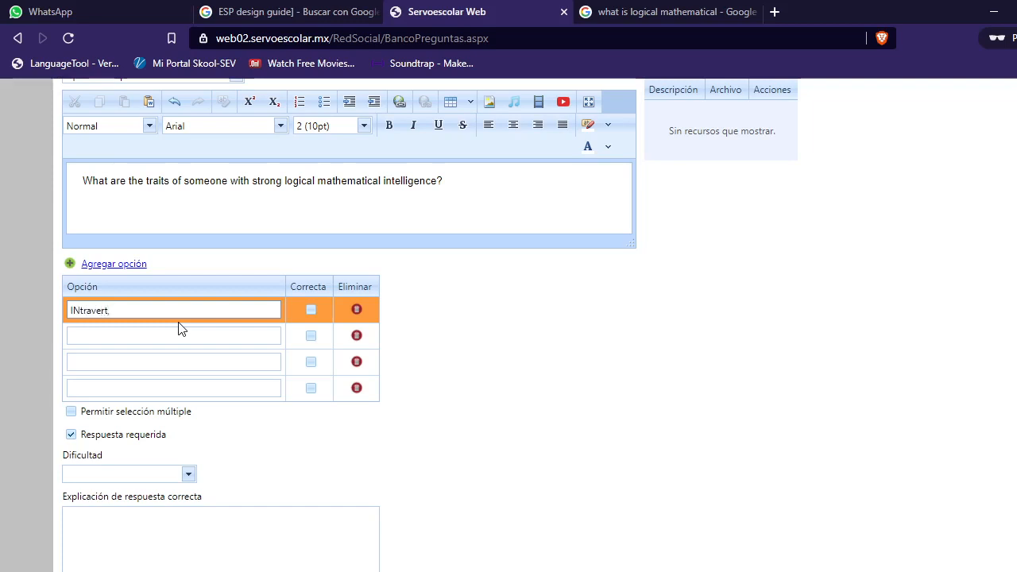
key(BackSpace)
text(rt, logical, and problem solving)
click(79, 310)
key(BackSpace)
text(n)
Step: Enter the second answer option as 'Loud, fun, and cool'
click(211, 336)
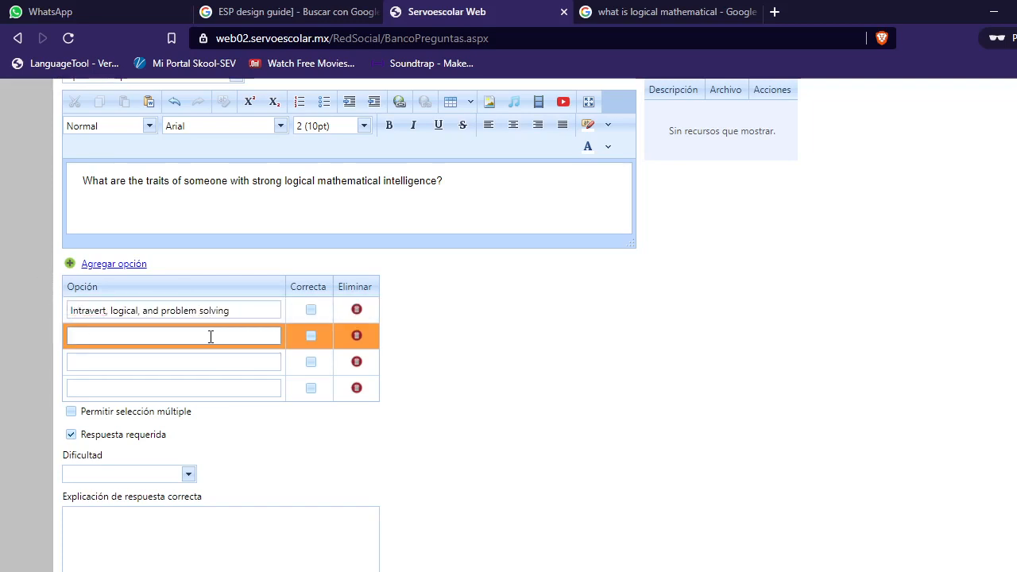
text(Loud, fun, and cool)
Step: Enter the third answer option as 'Smart, analytical and silly'
click(131, 363)
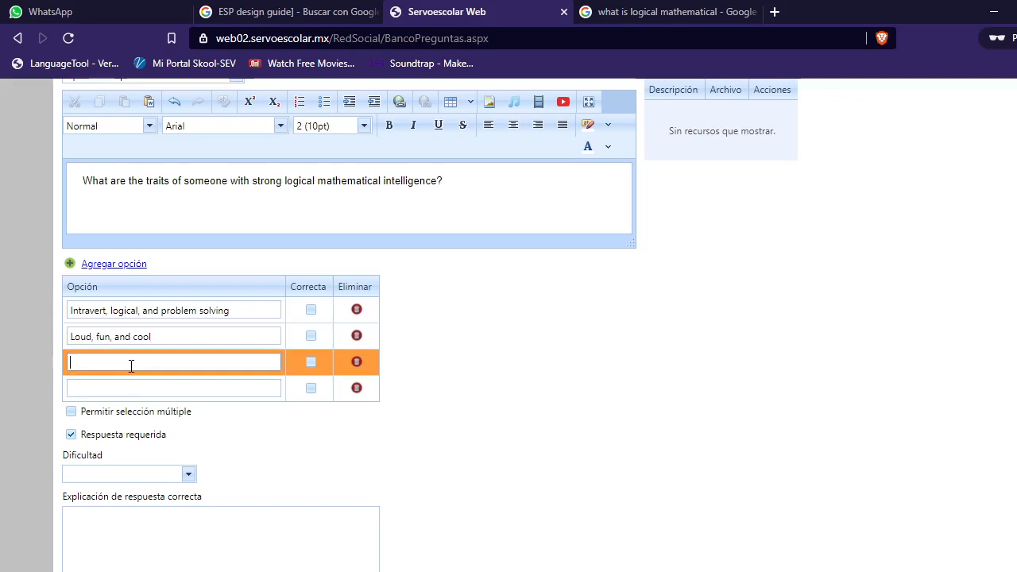
text(Smart, analytical and)
text(silly)
Step: Mark the 'Intravert, logical, and problem solving' option as the correct answer
click(68, 311)
click(198, 311)
click(309, 312)
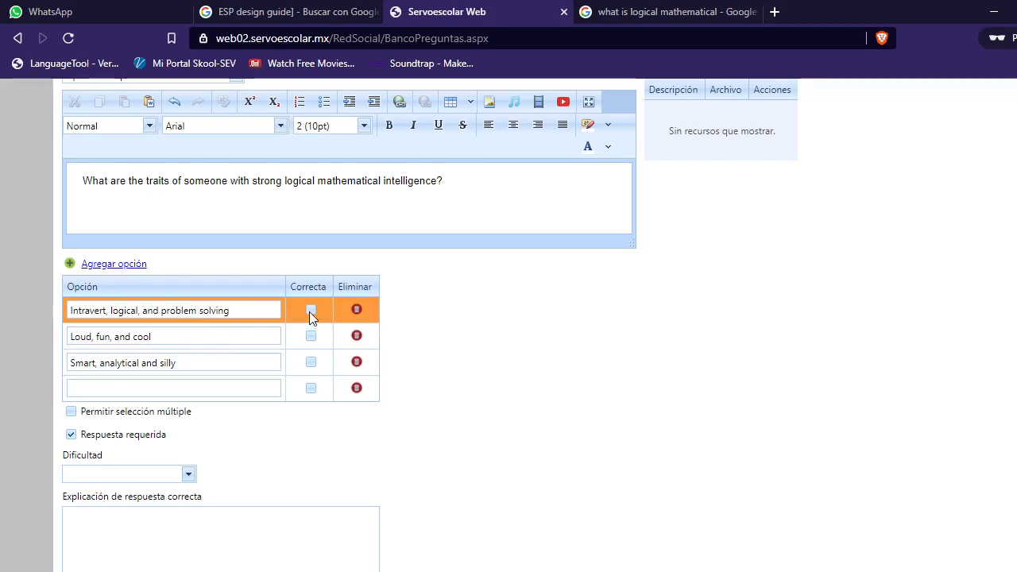
Step: Enter the fourth answer option as 'knowing that life maters'
click(139, 388)
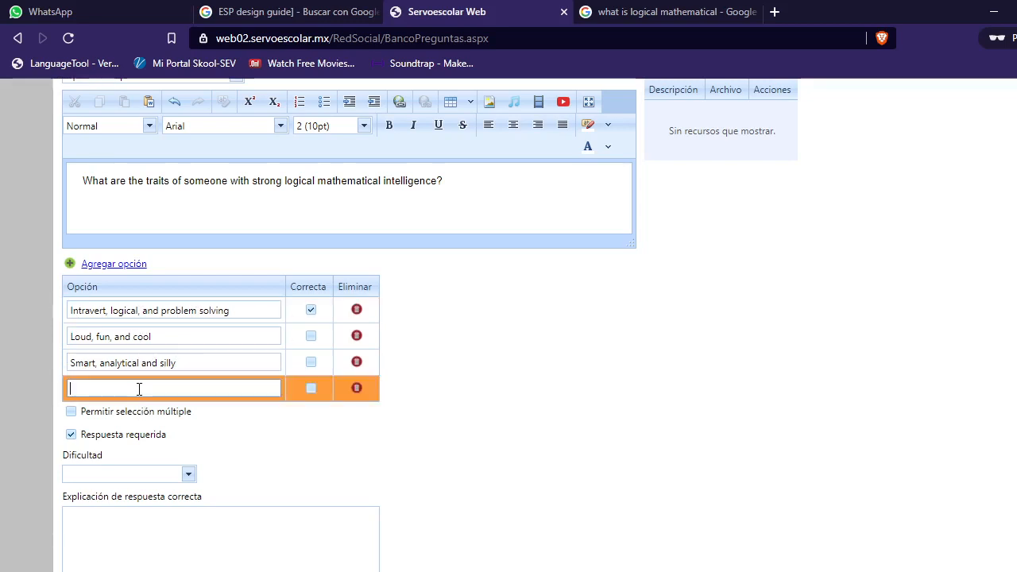
text(knowing that life maters)
Step: Set the question's difficulty to Regular and save the question
scroll(270, 458, down, 1)
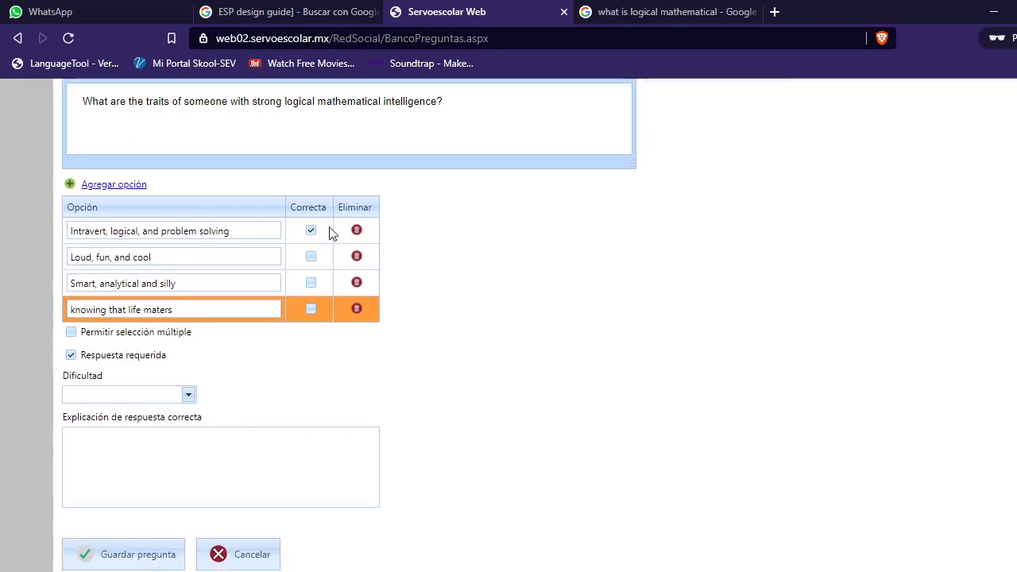
click(189, 395)
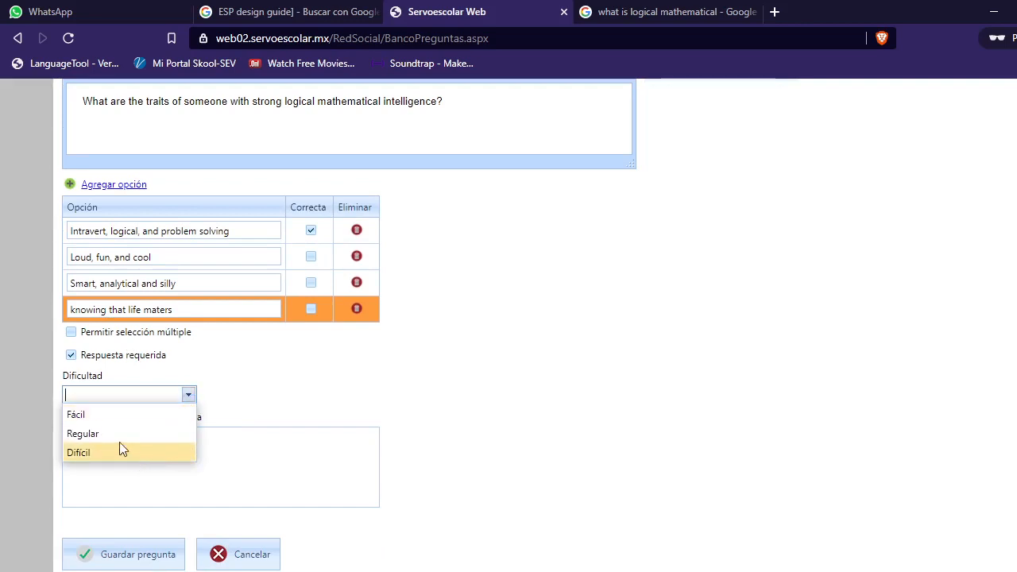
click(103, 431)
scroll(171, 463, down, 1)
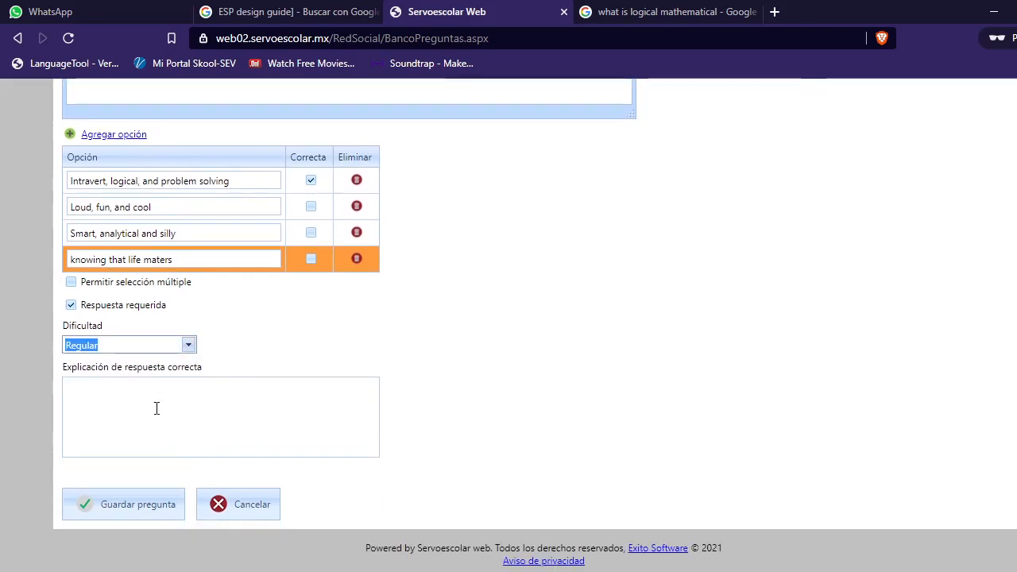
click(122, 508)
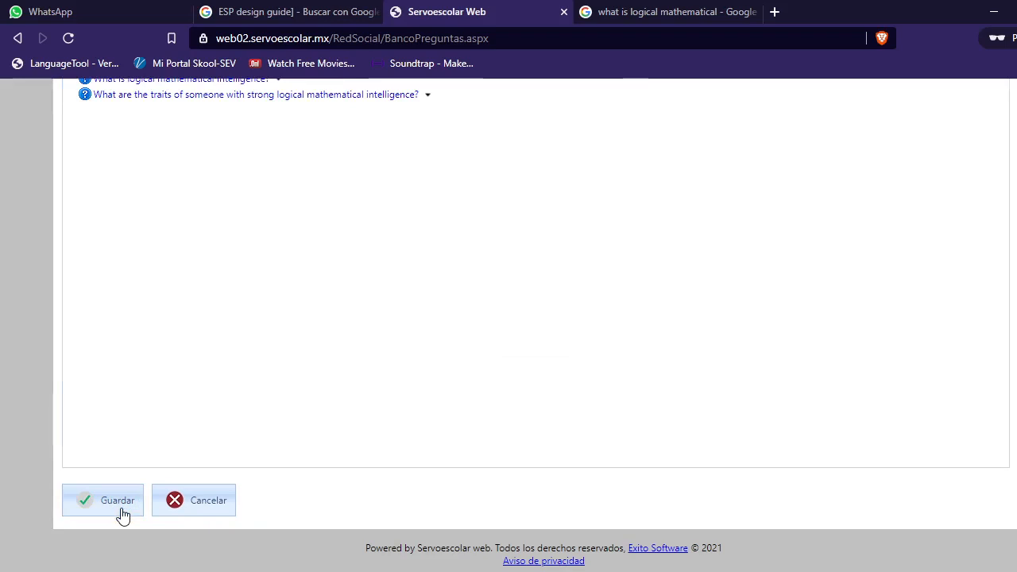
Step: Add a new question to the bank and set its type to Opción múltiple
scroll(362, 437, up, 3)
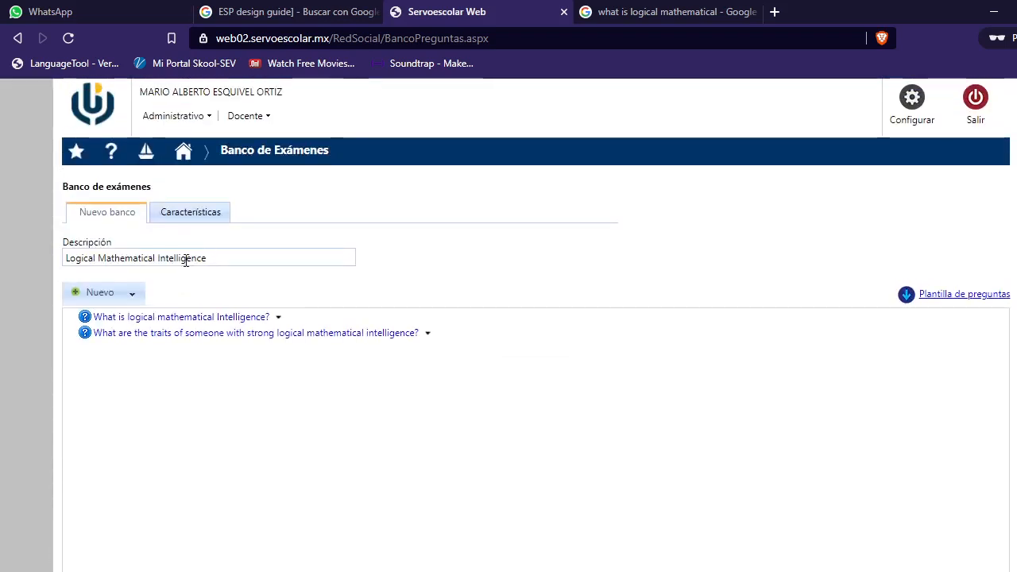
click(132, 294)
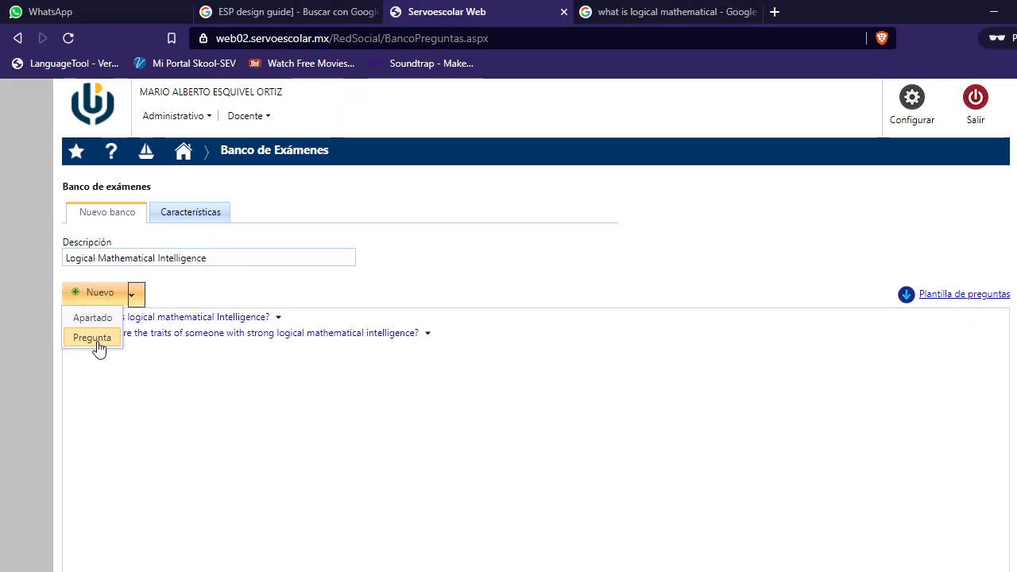
click(97, 342)
click(136, 314)
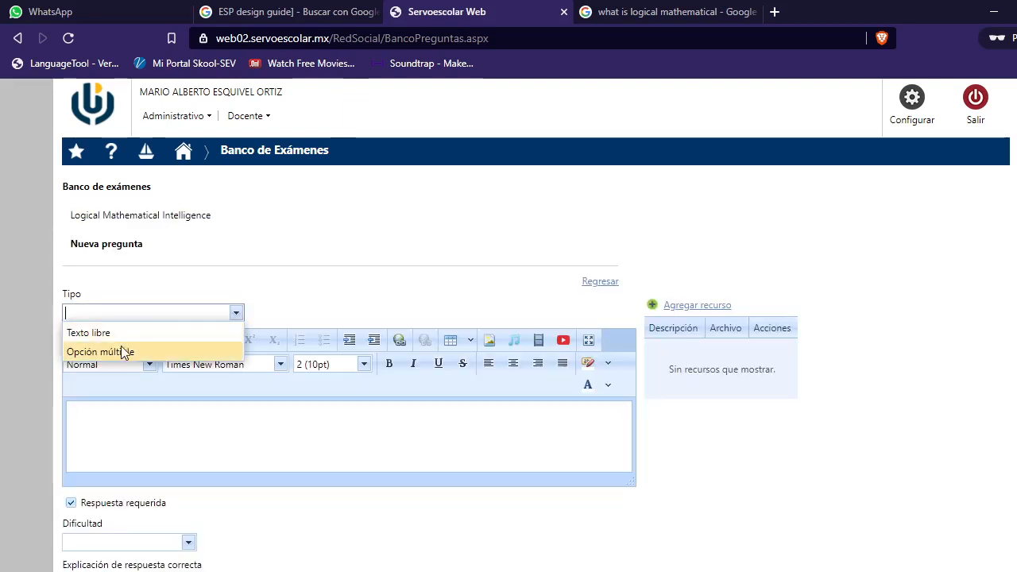
click(123, 351)
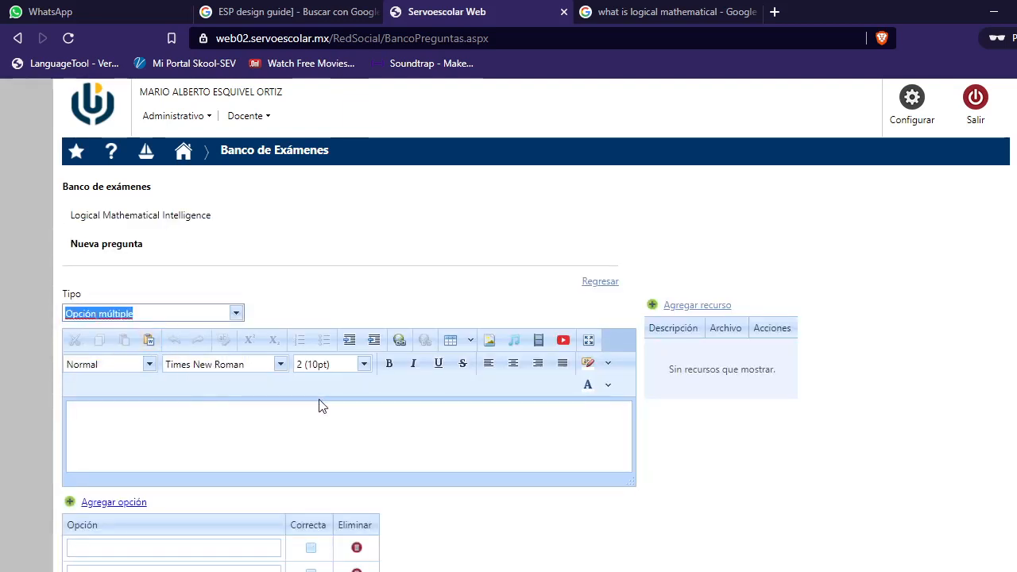
scroll(320, 402, up, 1)
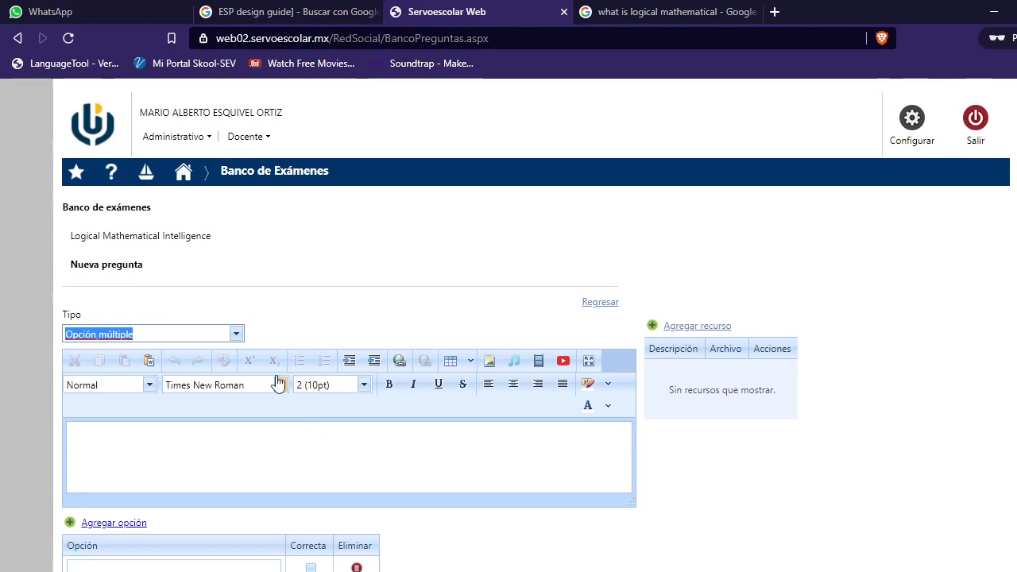
click(236, 335)
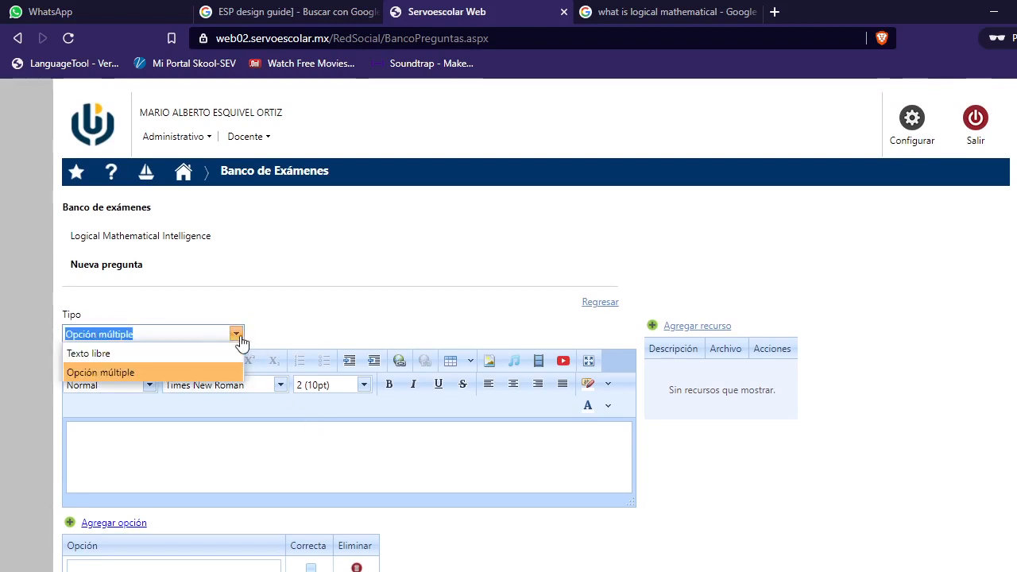
Step: Enter the question text 'What are some good jobs for a person with strong Mathematical intelligence?'
click(240, 451)
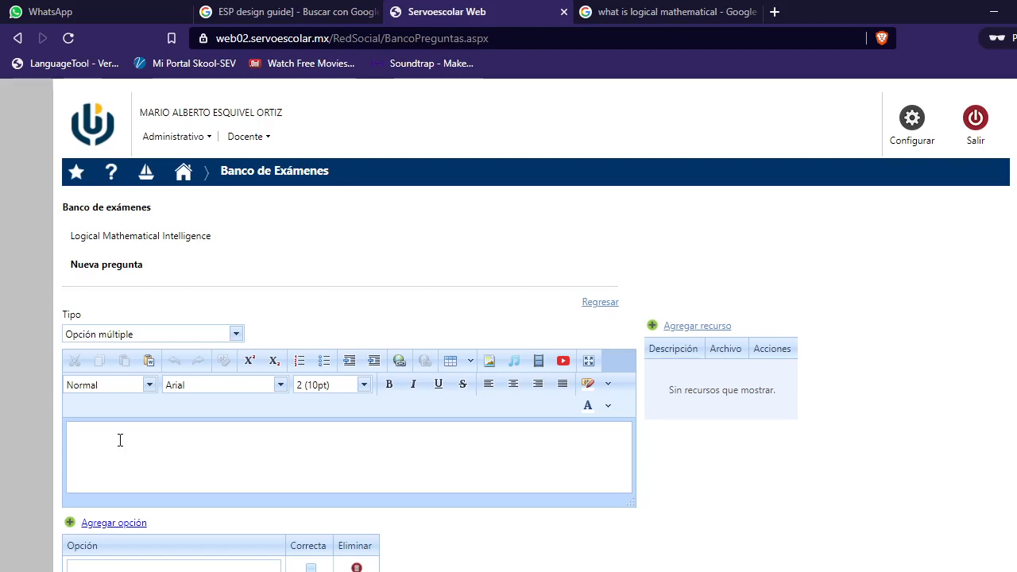
text(What are some good jobs for a p)
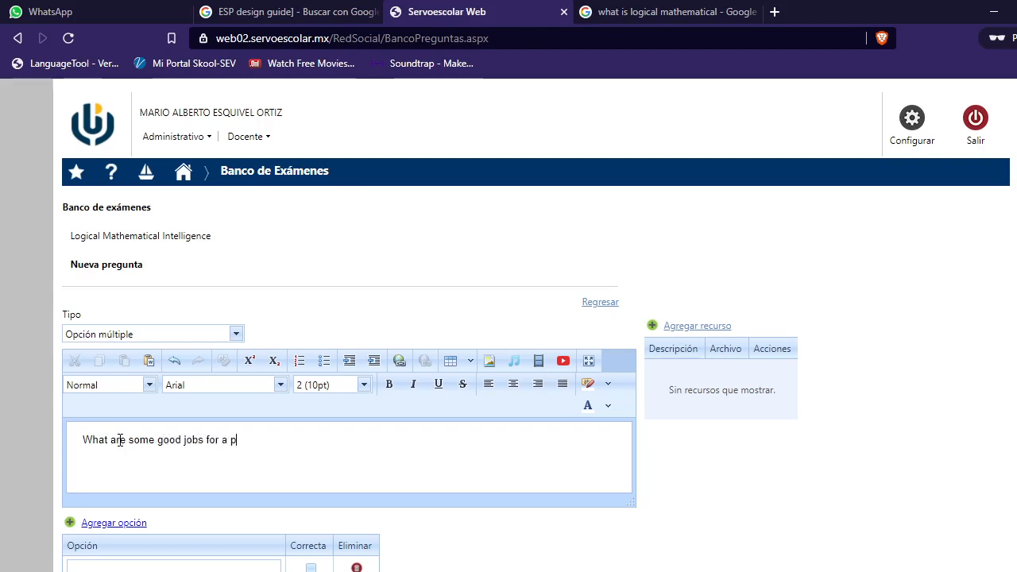
text(erson with strong Mathemati)
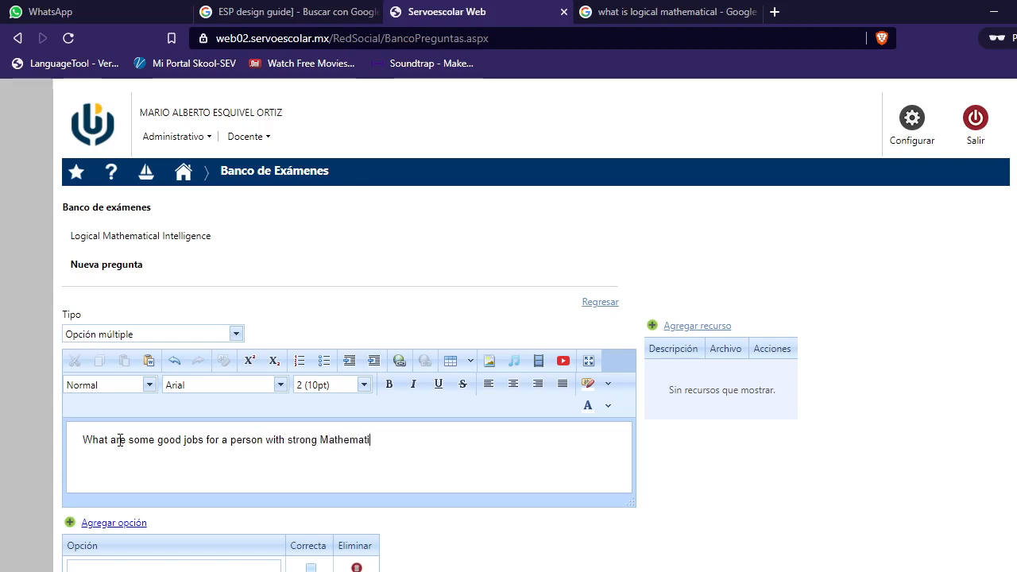
text(cal intelligence?)
Step: Enter the first answer option as 'paleontology', correcting its spelling with the suggestion
scroll(471, 403, down, 3)
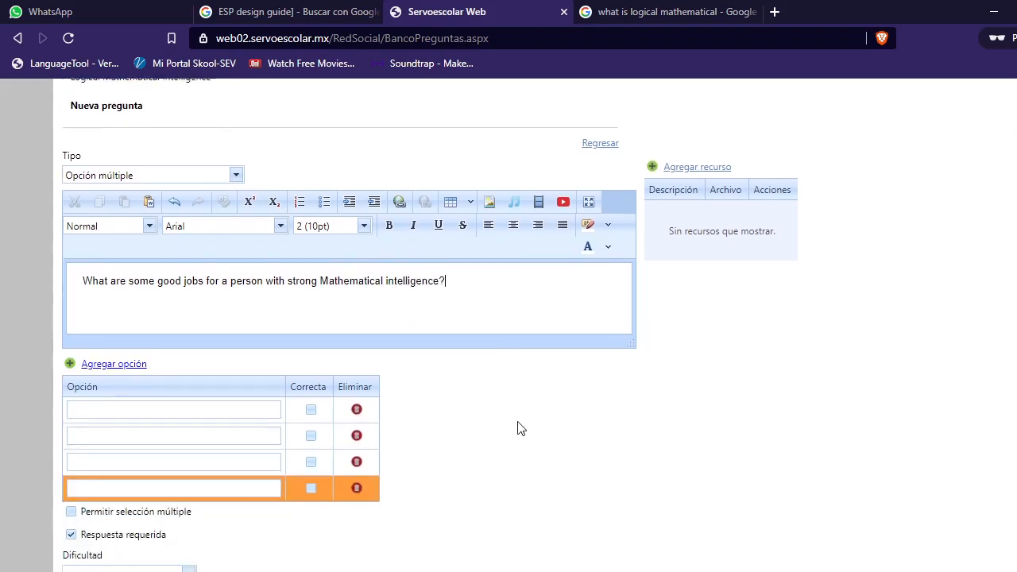
click(123, 409)
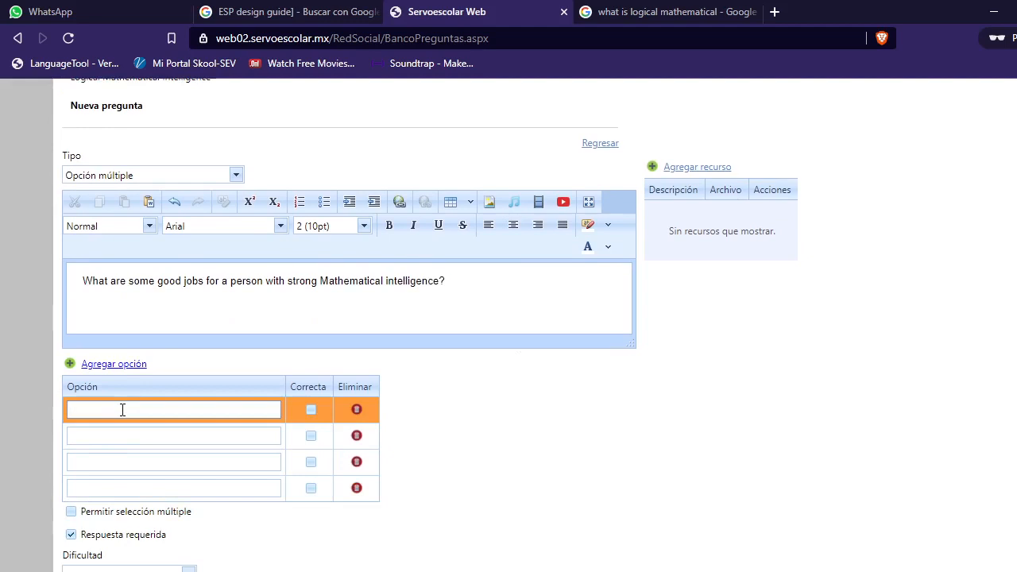
text(pale)
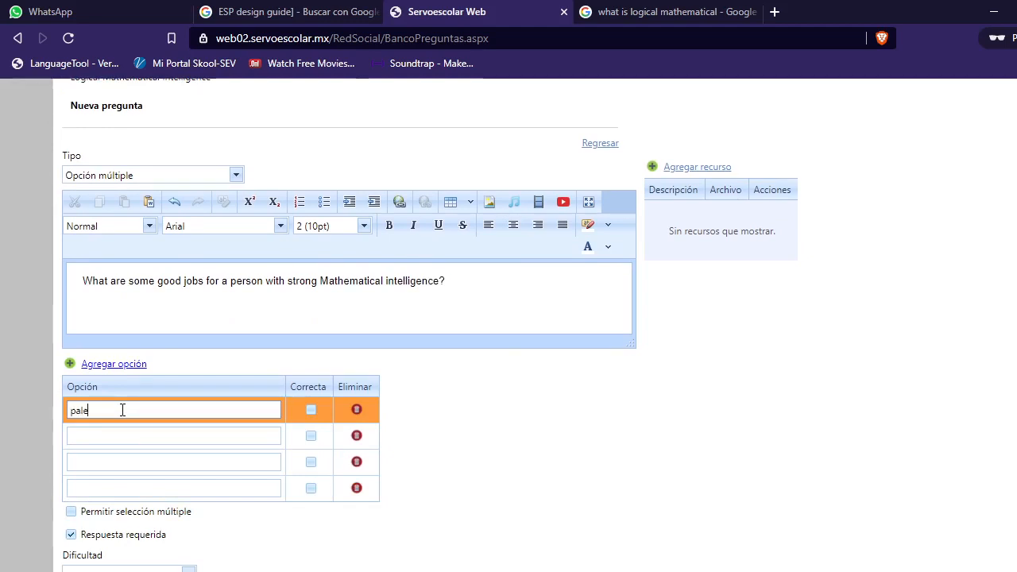
key(BackSpace)
text(iantology)
right_click(80, 409)
click(137, 236)
Step: Enter the second answer option as 'biology, and medicine', correcting 'medecine' to 'medicine'
click(150, 434)
text(bio)
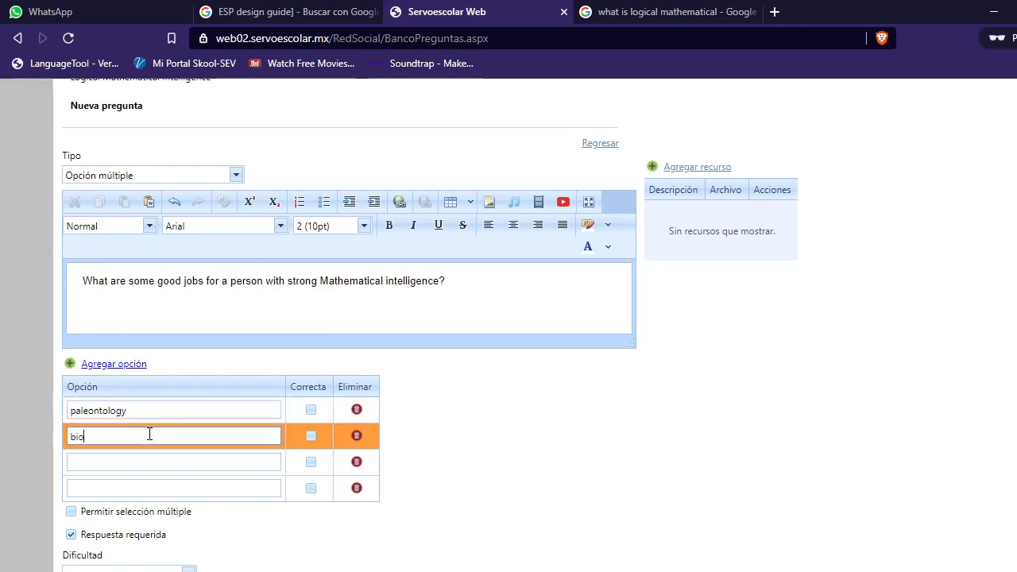
text(logy, and medecine)
right_click(153, 439)
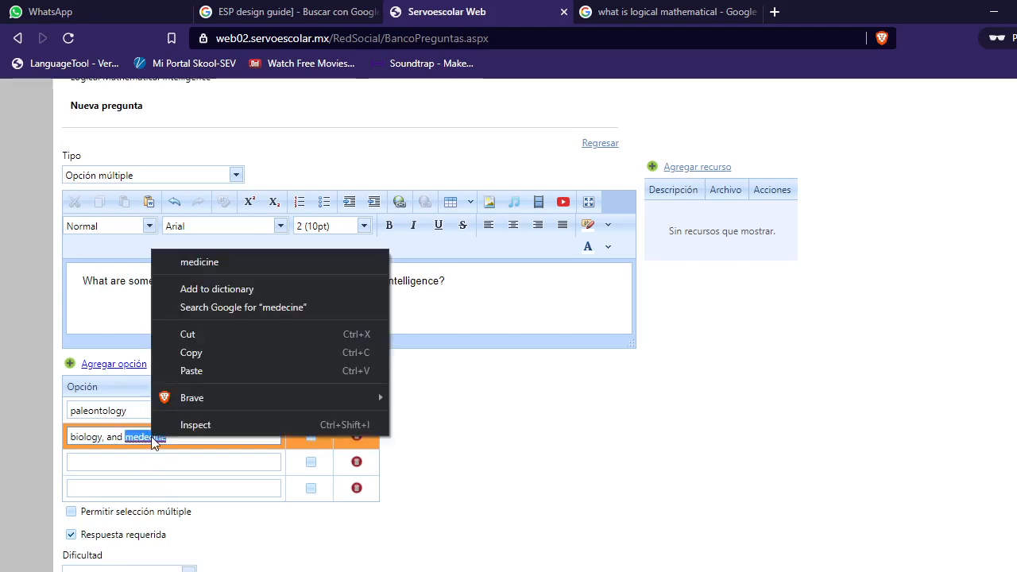
click(192, 260)
Step: Enter the third answer option as 'accountant, auditor, scientist', correcting 'scientis' to 'scientist'
click(125, 460)
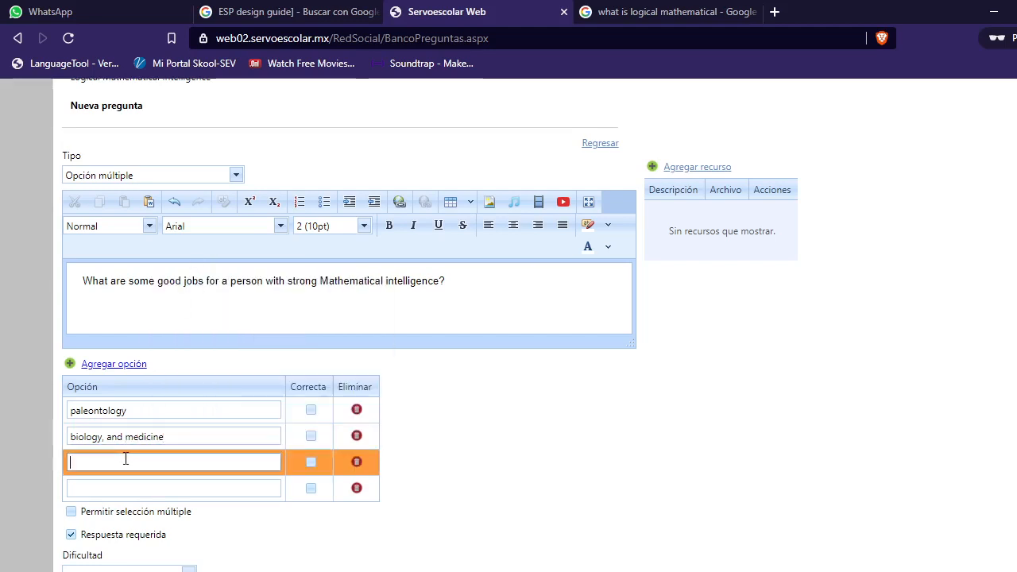
text(accountant,auditor)
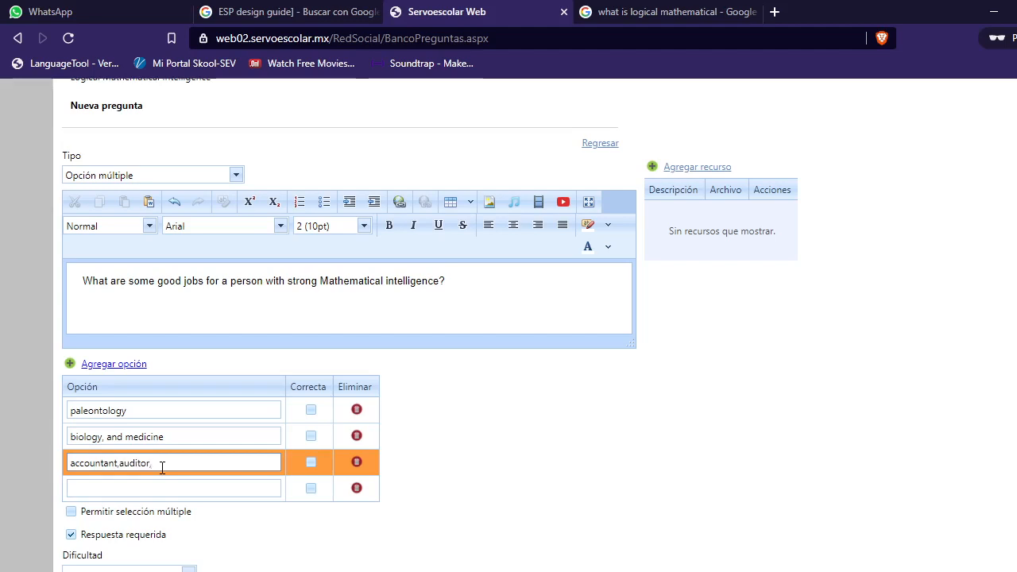
text(, scientis)
click(120, 465)
right_click(176, 469)
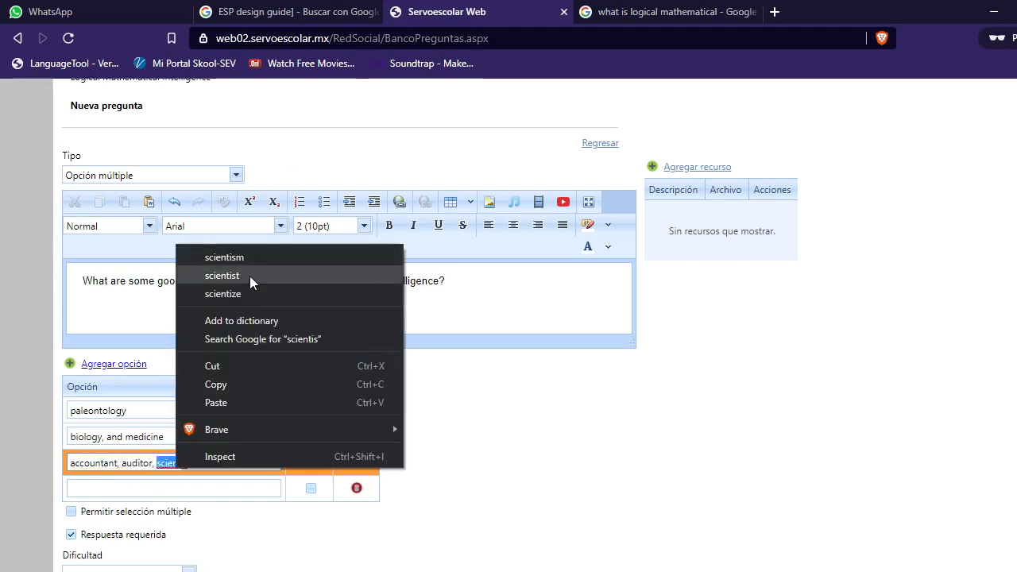
click(248, 275)
Step: Enter the fourth option 'zoo keeper' and mark the accountant, auditor, scientist option as correct
click(155, 490)
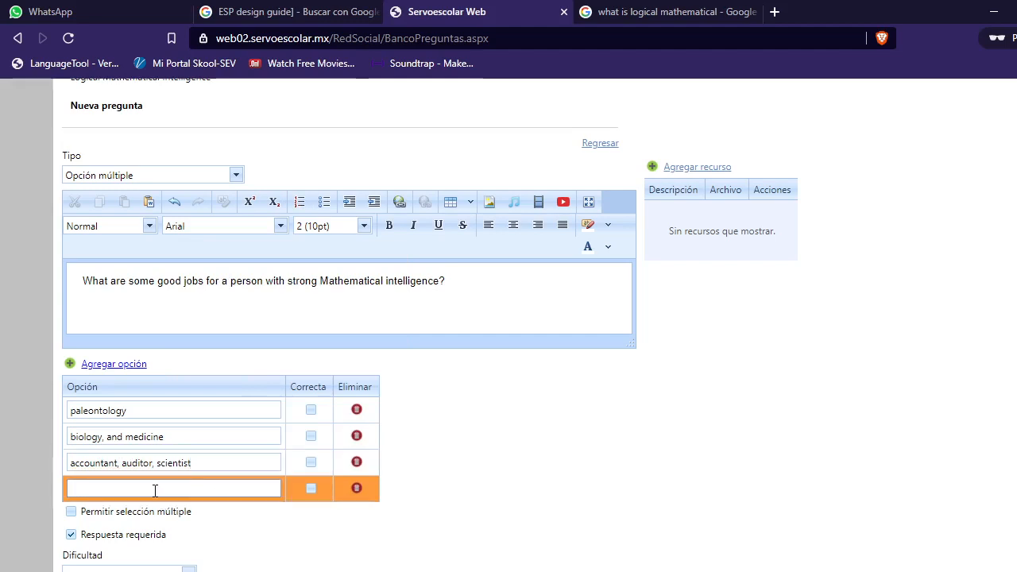
text(zoo keeper)
click(310, 462)
Step: Set the difficulty to Regular and save the jobs question
scroll(549, 458, down, 1)
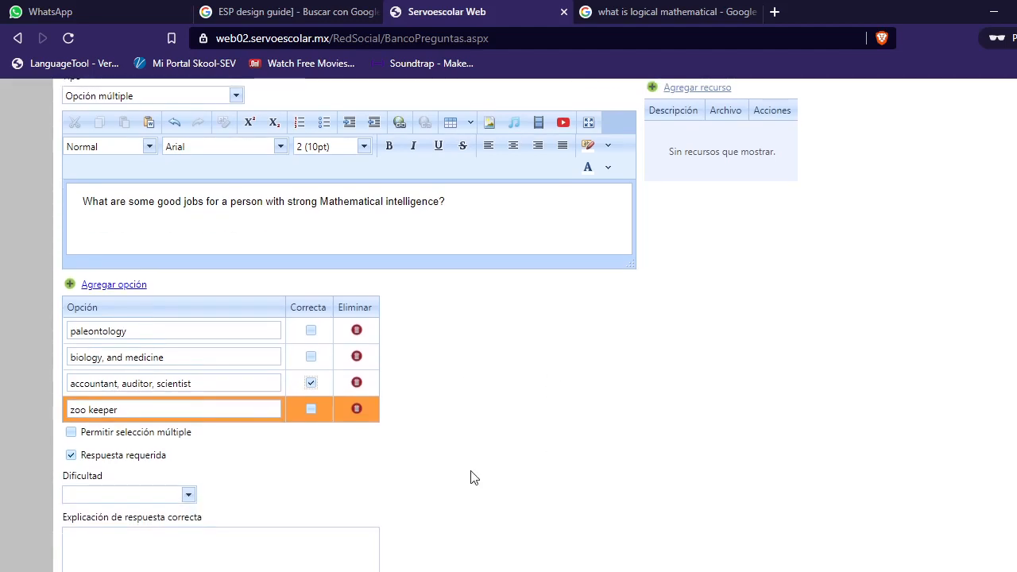
scroll(198, 494, down, 2)
click(191, 346)
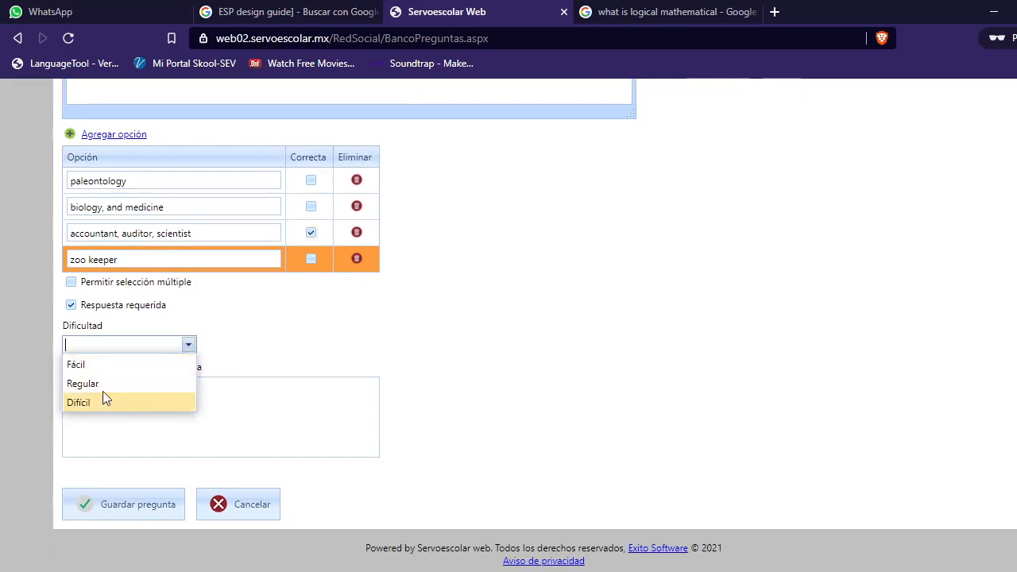
click(83, 370)
click(122, 511)
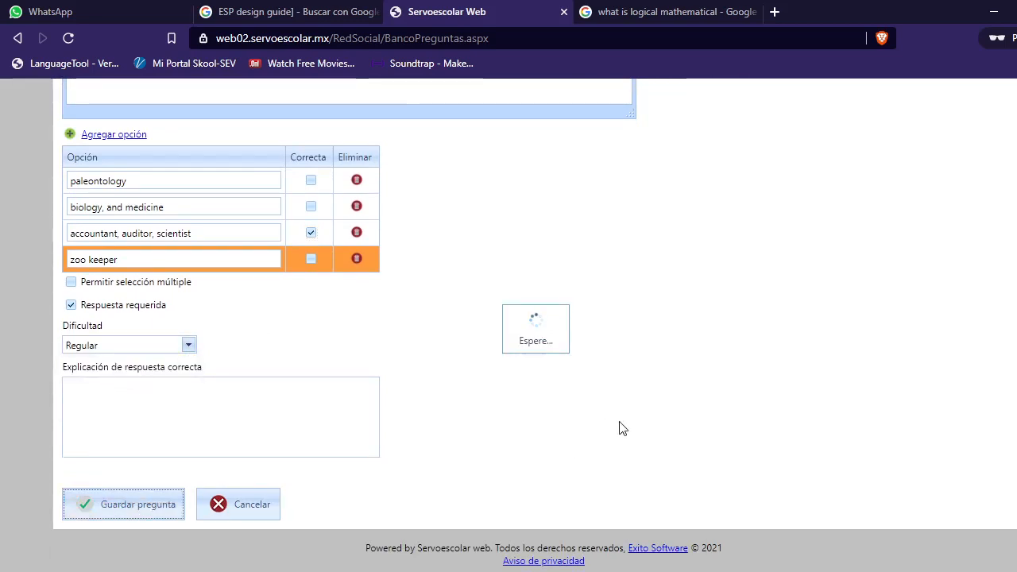
Step: Start another new question in the bank and choose the Opción múltiple type
scroll(283, 183, up, 2)
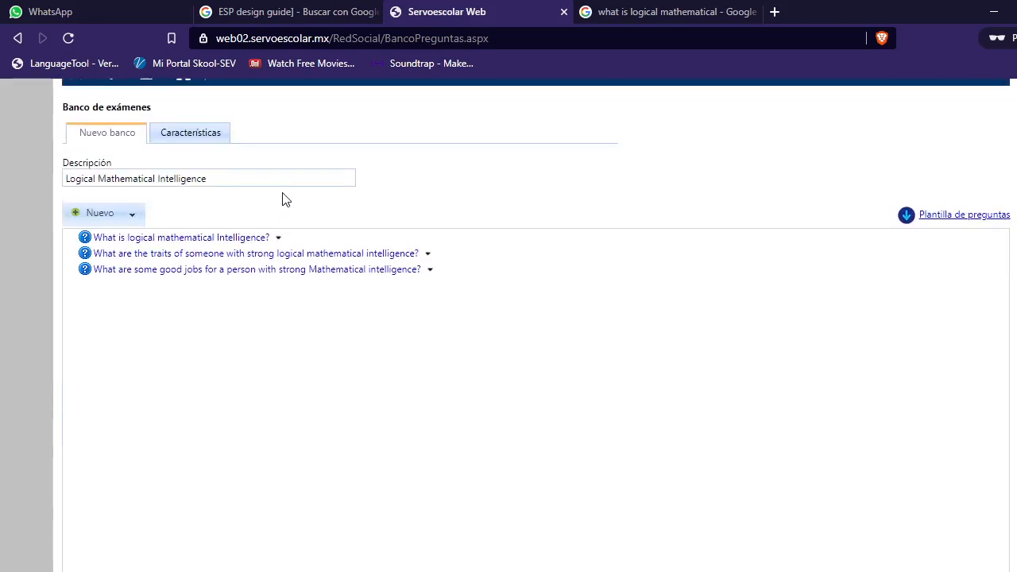
click(132, 214)
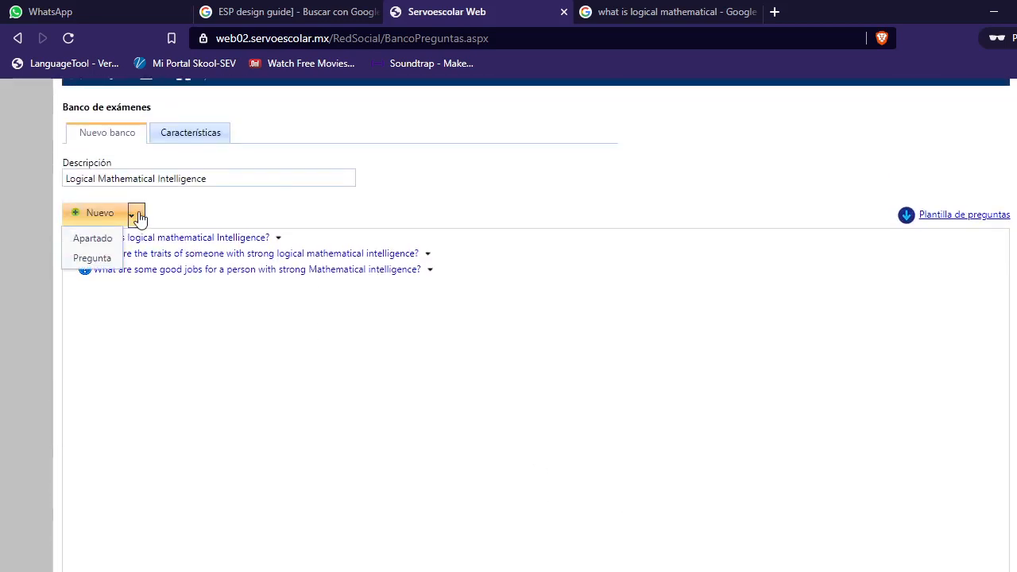
click(92, 259)
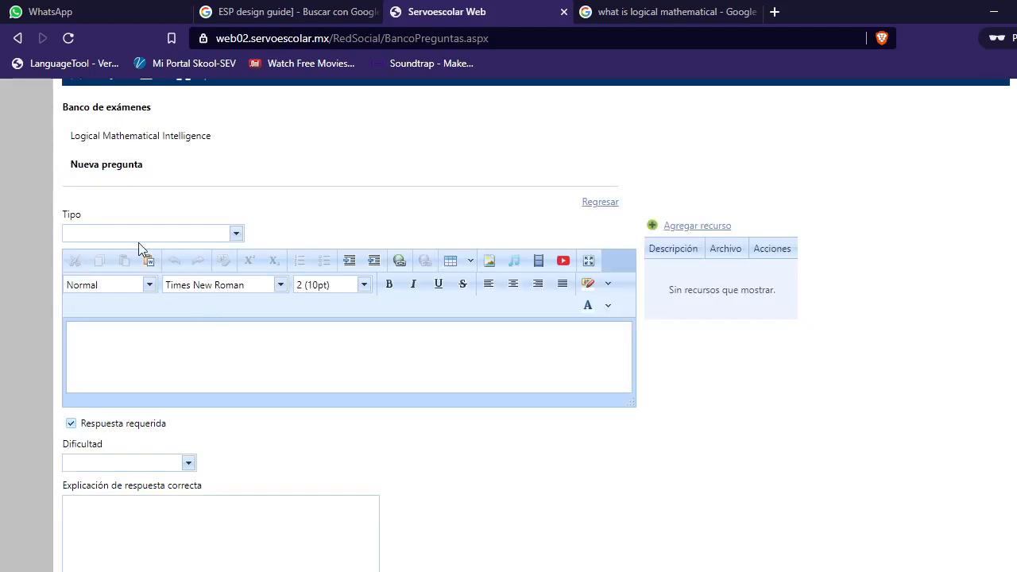
click(138, 235)
click(127, 271)
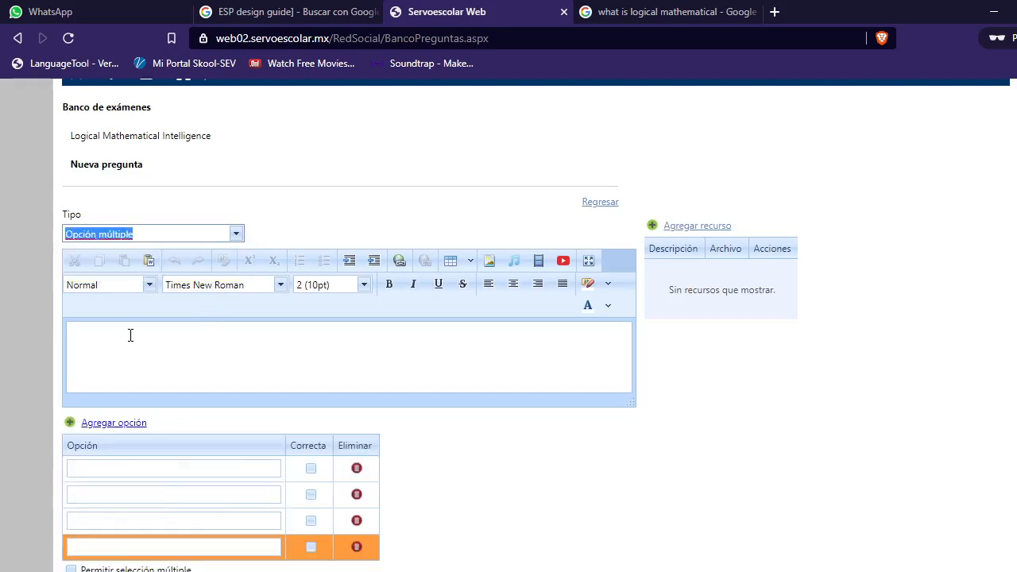
Step: Write the question 'Who are some famous people with strong Logical Mathematical Intelligence?'
click(130, 335)
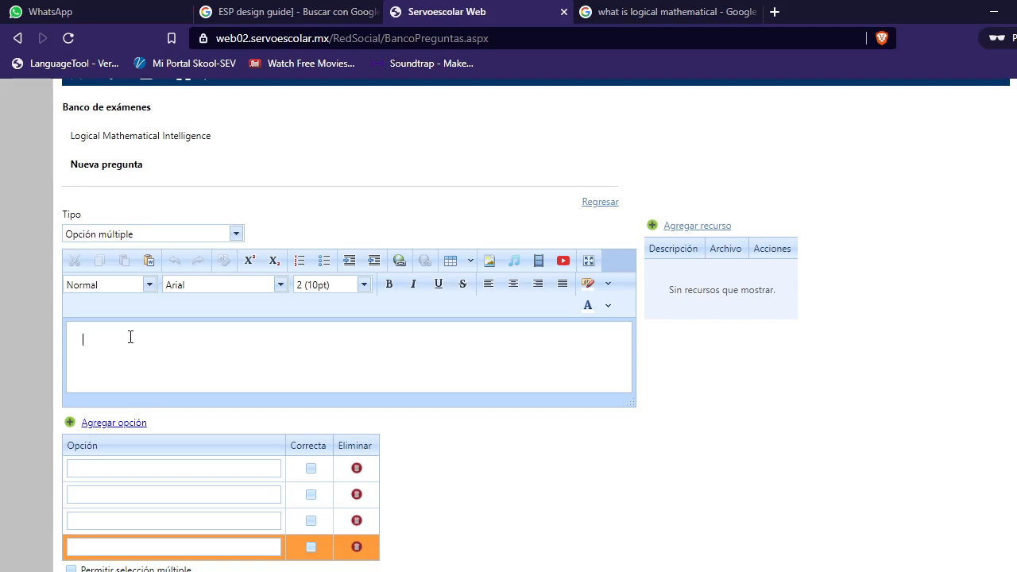
text(Who are some famous people with)
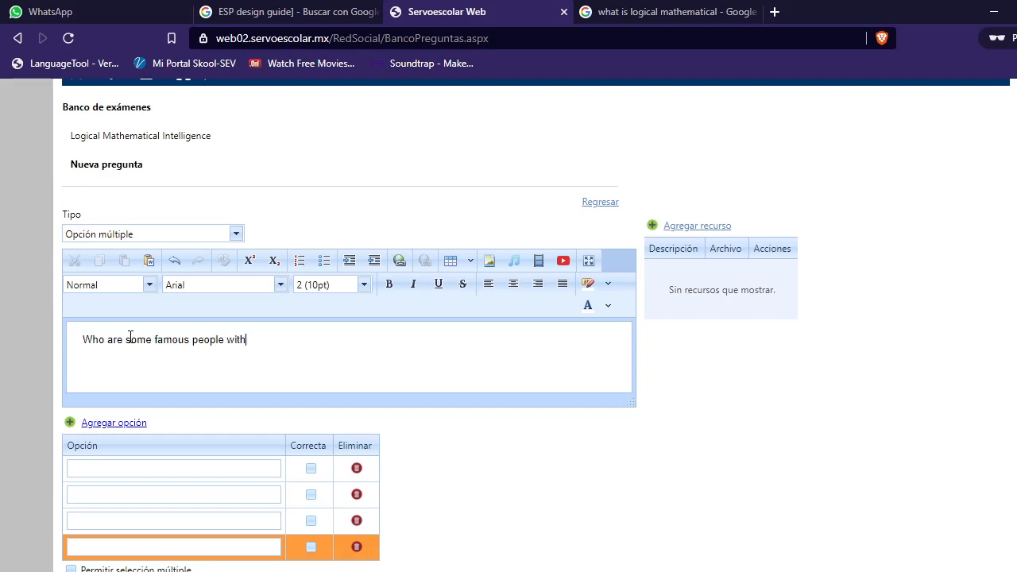
text( strong Logical Mathem)
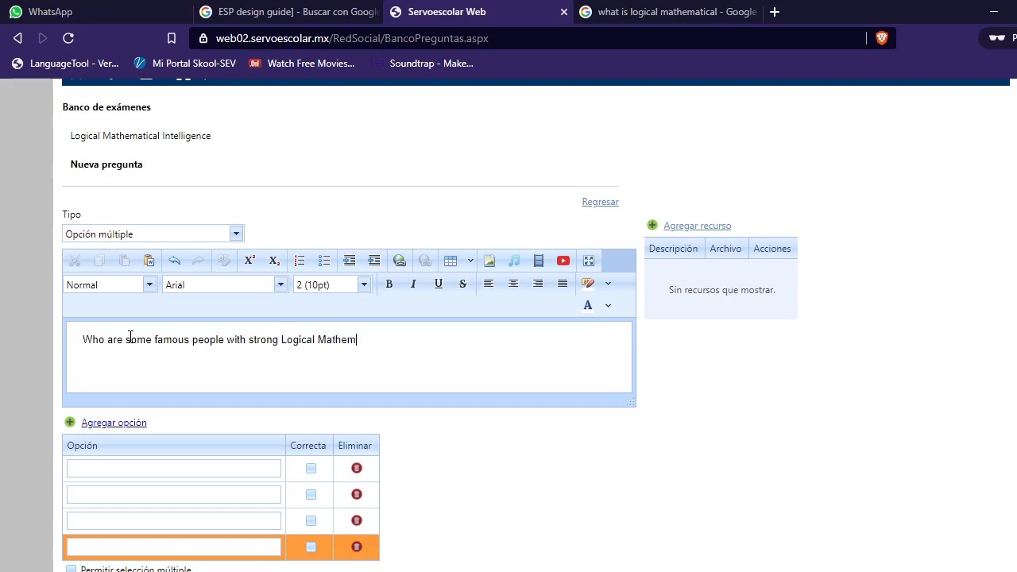
text(atical Intelligence?)
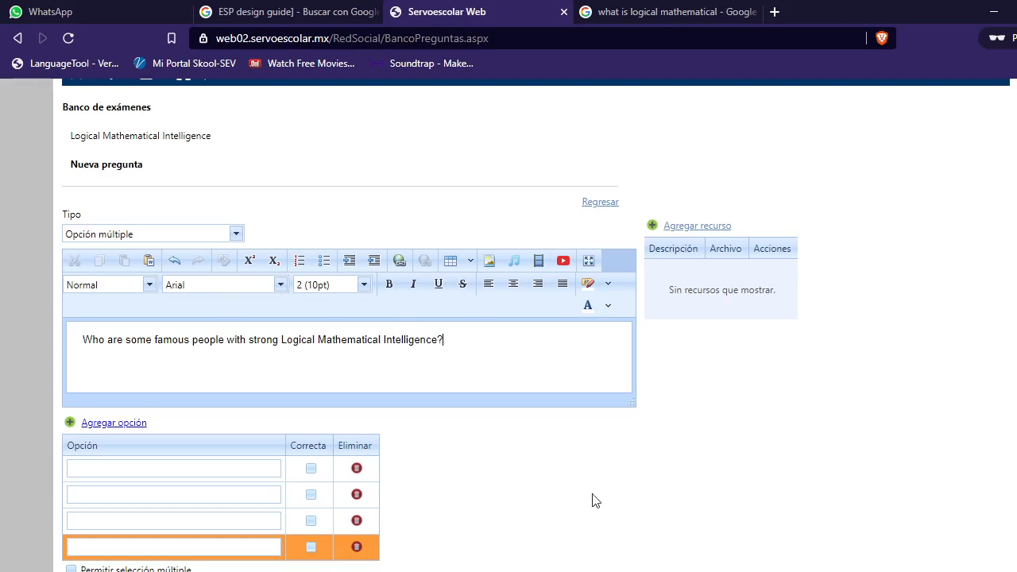
Step: Enter the first two answer options 'kardashinas' and 'Baldwins and Olsens'
scroll(410, 429, down, 1)
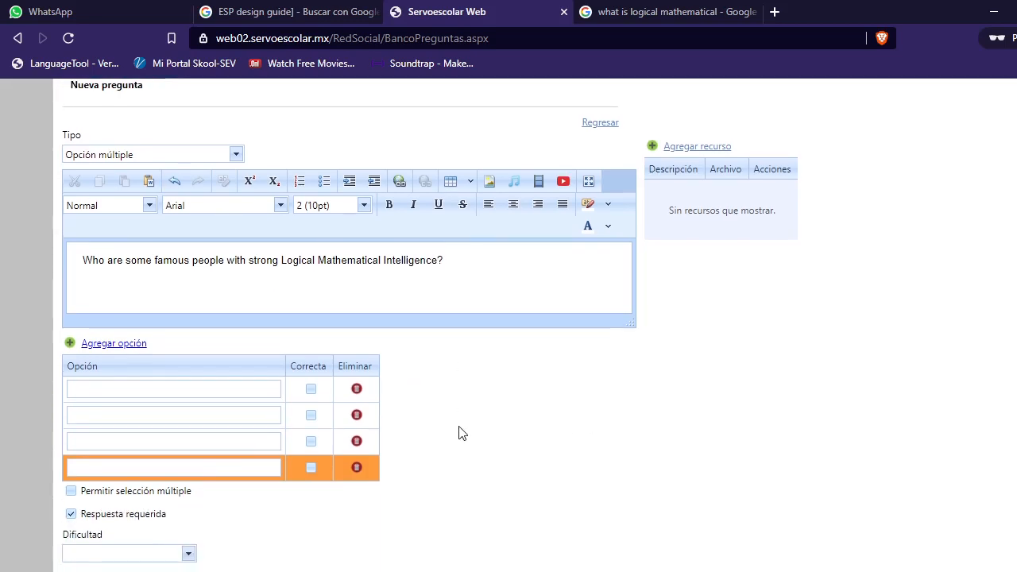
click(195, 390)
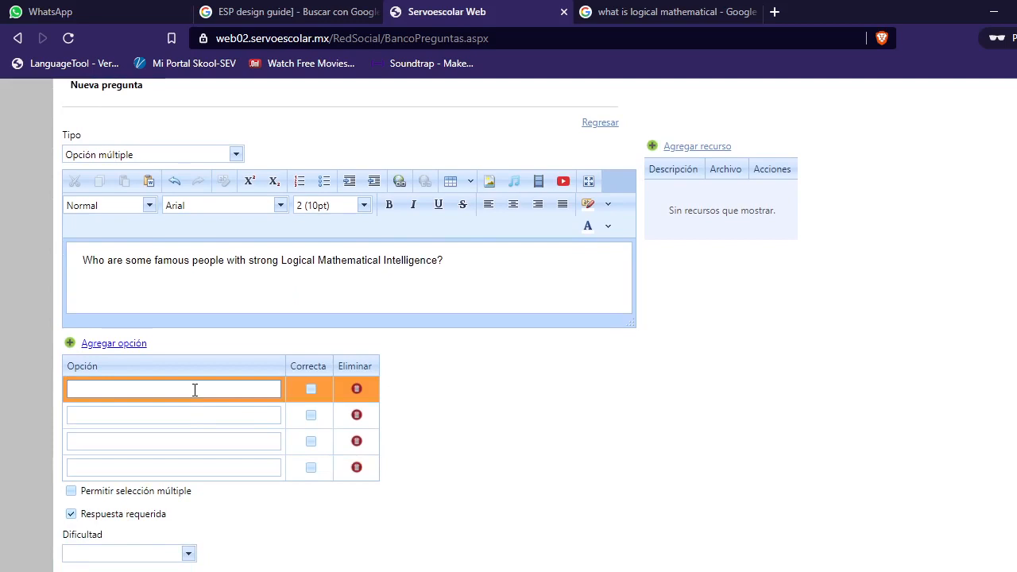
text(ka)
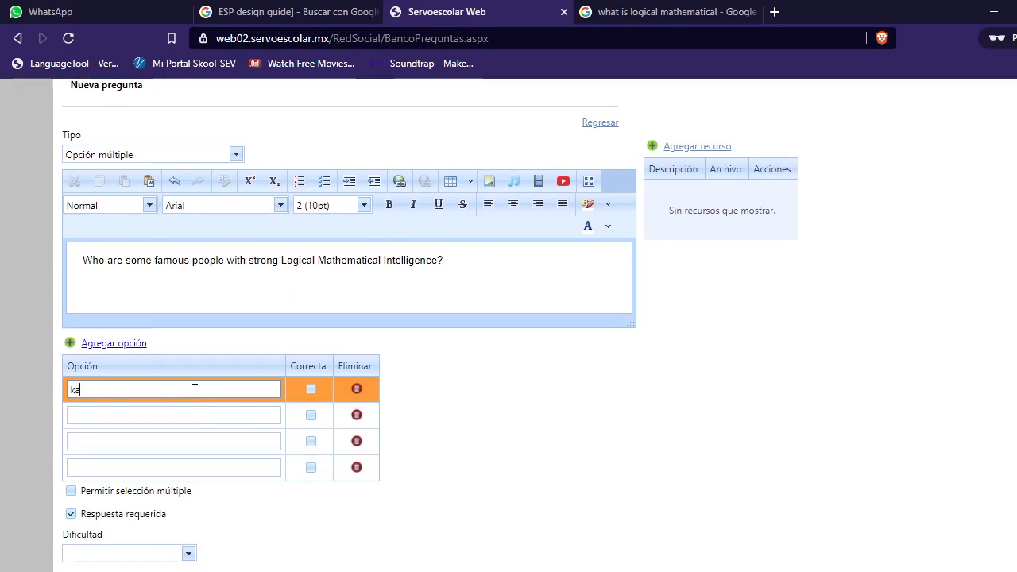
text(rdashina)
click(183, 416)
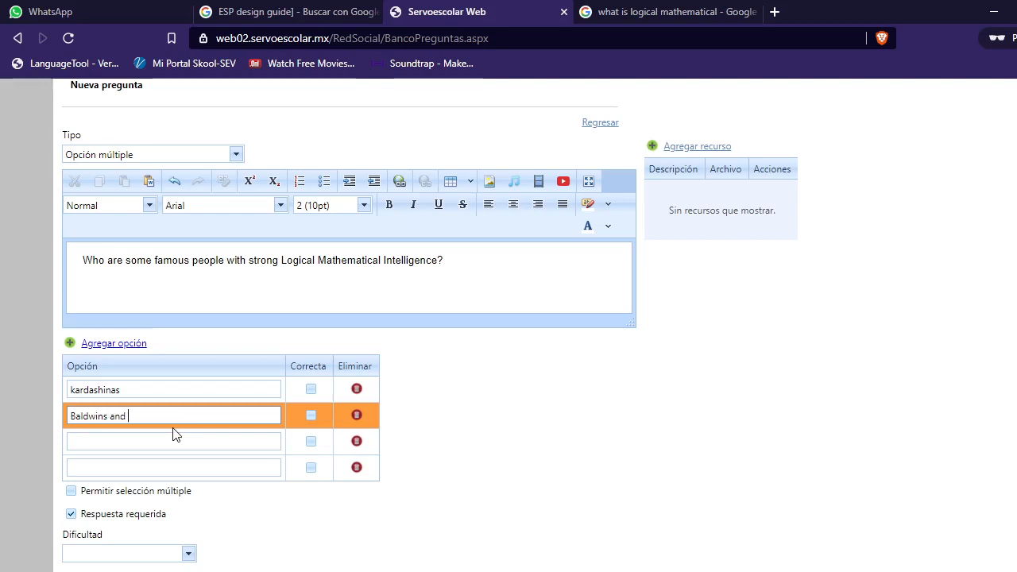
text(Olsens)
Step: Enter the third option 'Bill Gates, and Albert Einstein' and the fourth option 'Steve Jobs and Donald Trump'
click(172, 442)
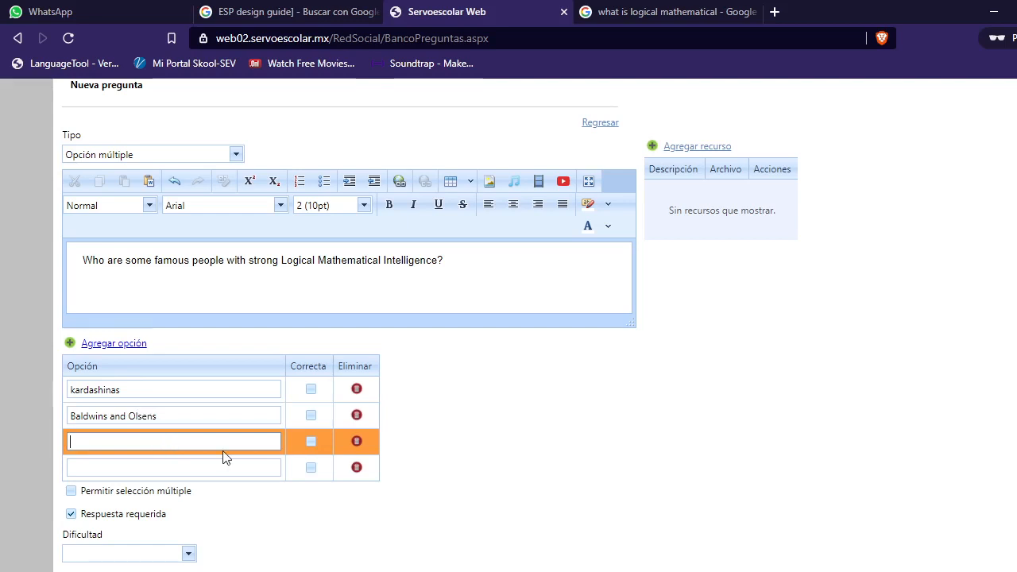
text(Bill Gates, and Albert Einstein)
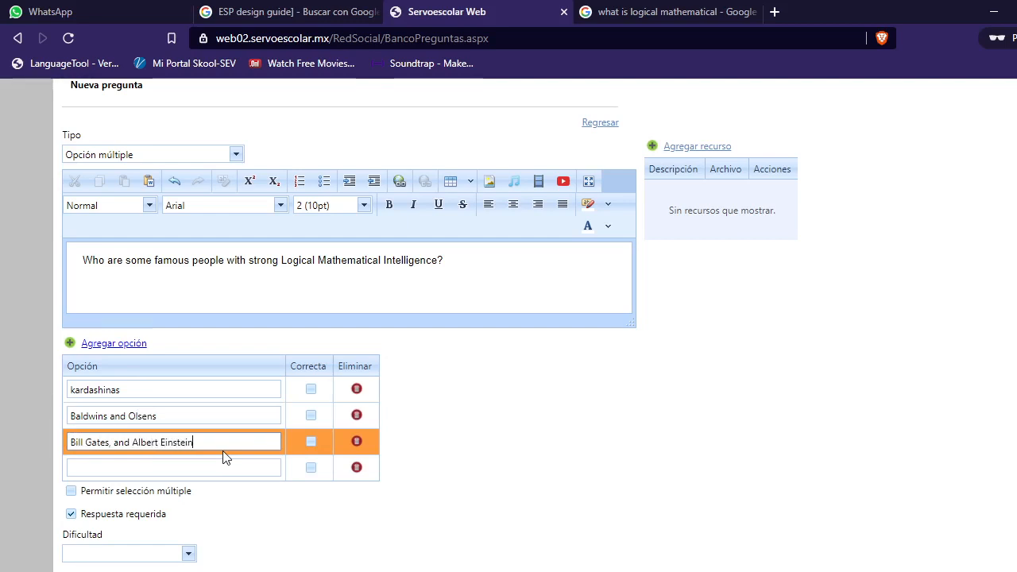
click(183, 467)
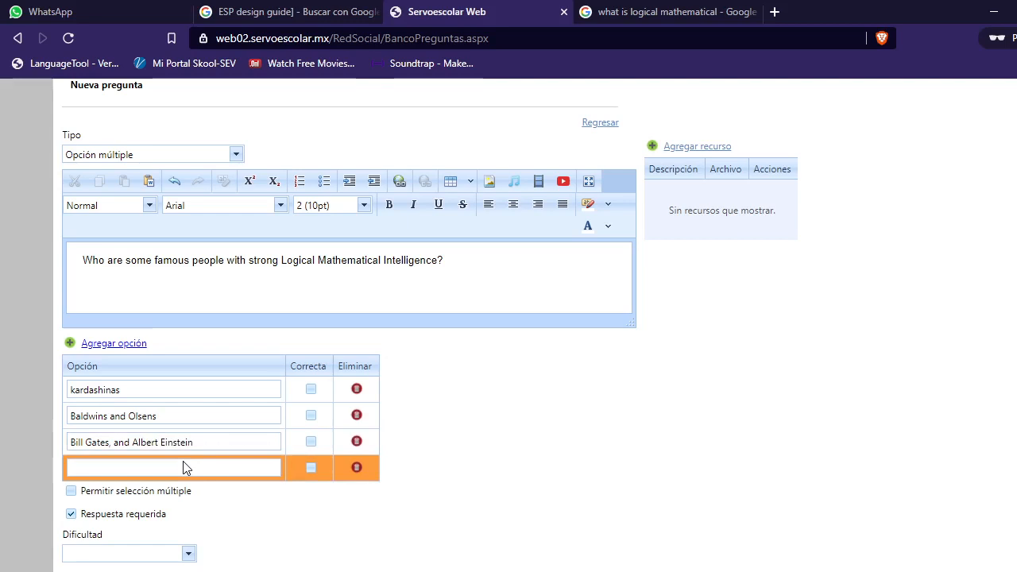
click(174, 469)
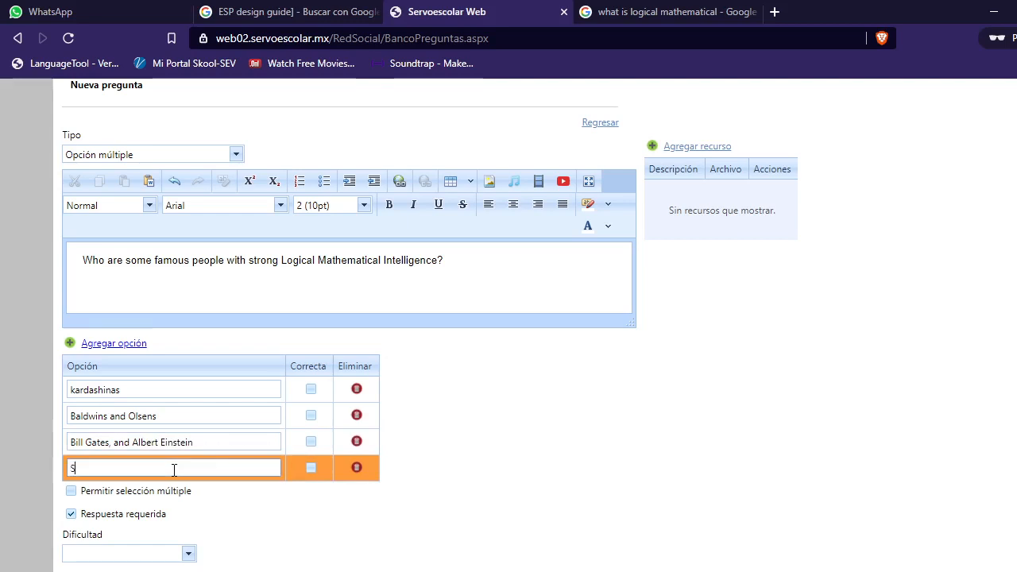
text(Steve Jobs and Donald Trump)
Step: Set the question's difficulty to Regular
scroll(472, 461, down, 2)
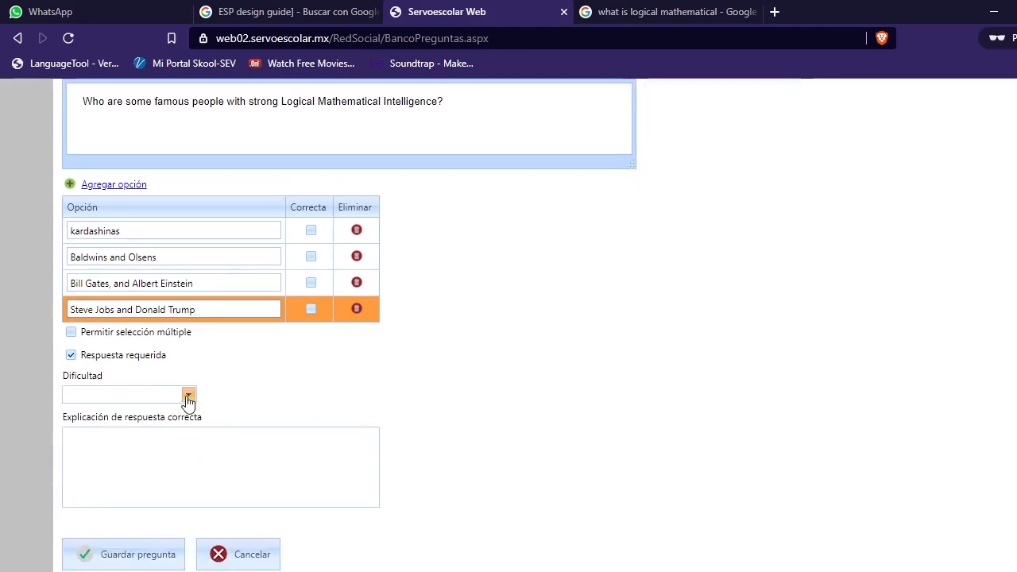
click(187, 397)
click(130, 435)
scroll(209, 476, down, 2)
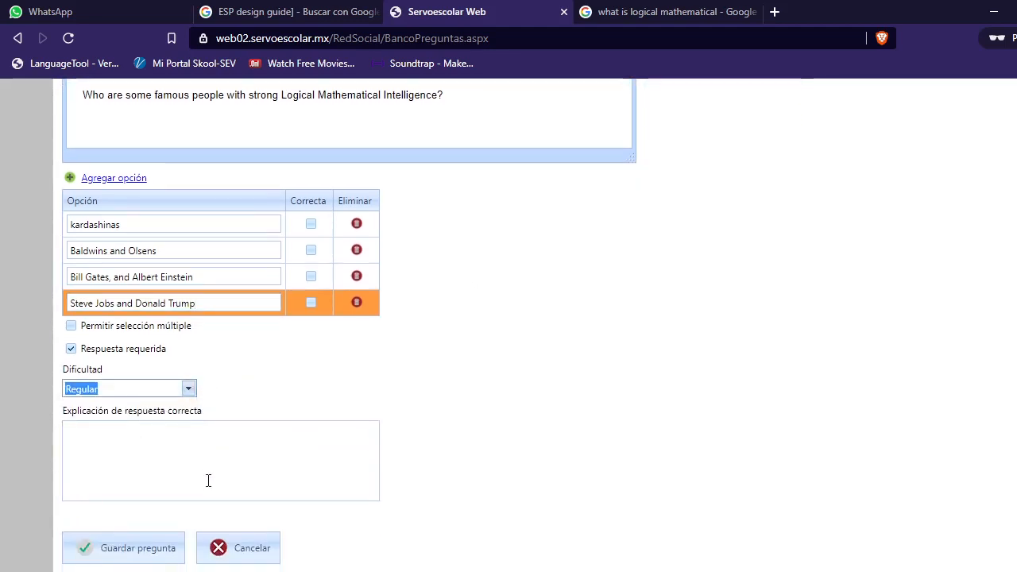
Step: Try to save, then mark 'Bill Gates, and Albert Einstein' as the correct option and save the question
click(140, 508)
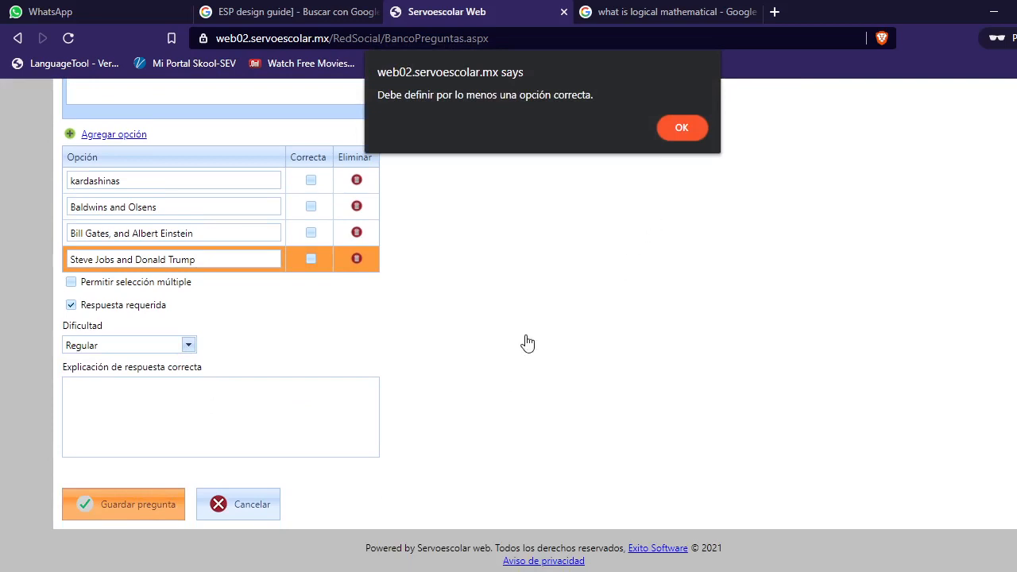
key(Return)
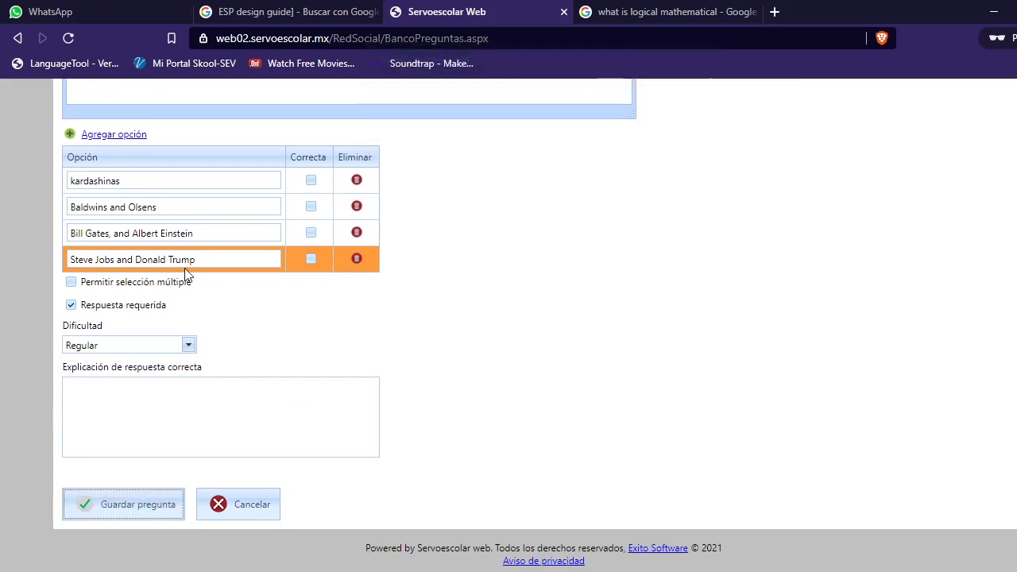
click(312, 232)
click(130, 515)
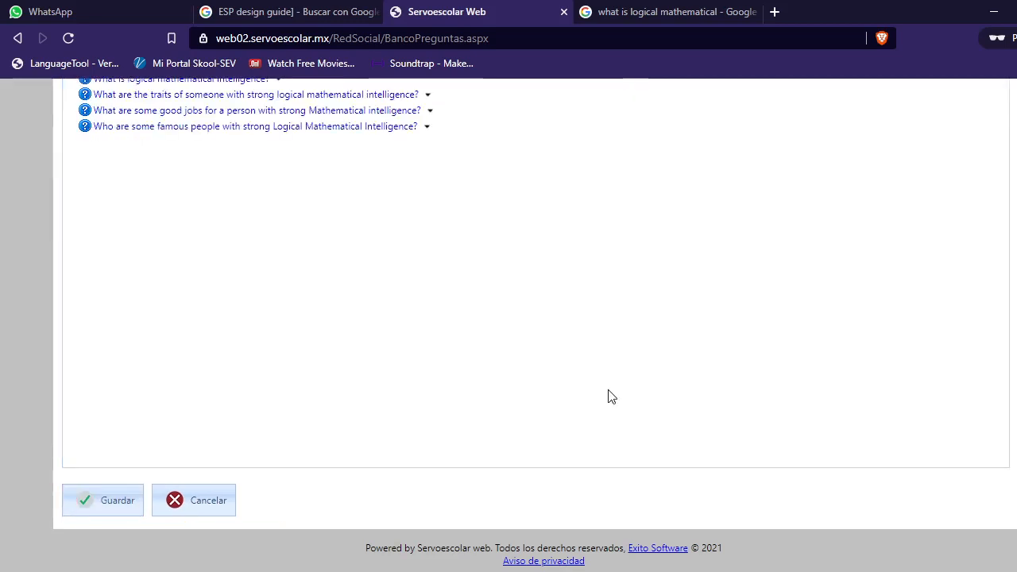
Step: Keep the bank's modality as Privada and save the bank's characteristics
scroll(419, 289, up, 5)
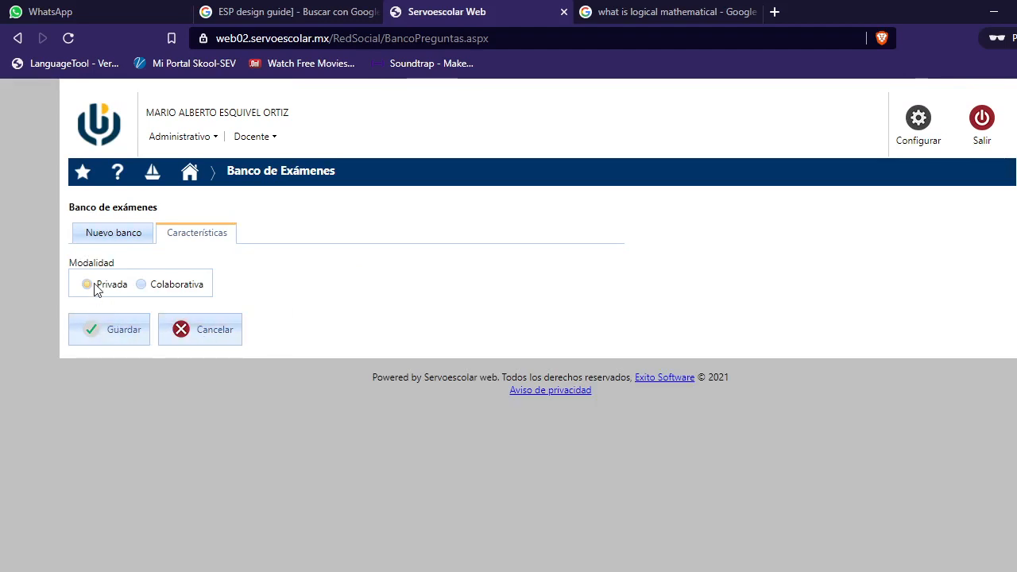
click(142, 285)
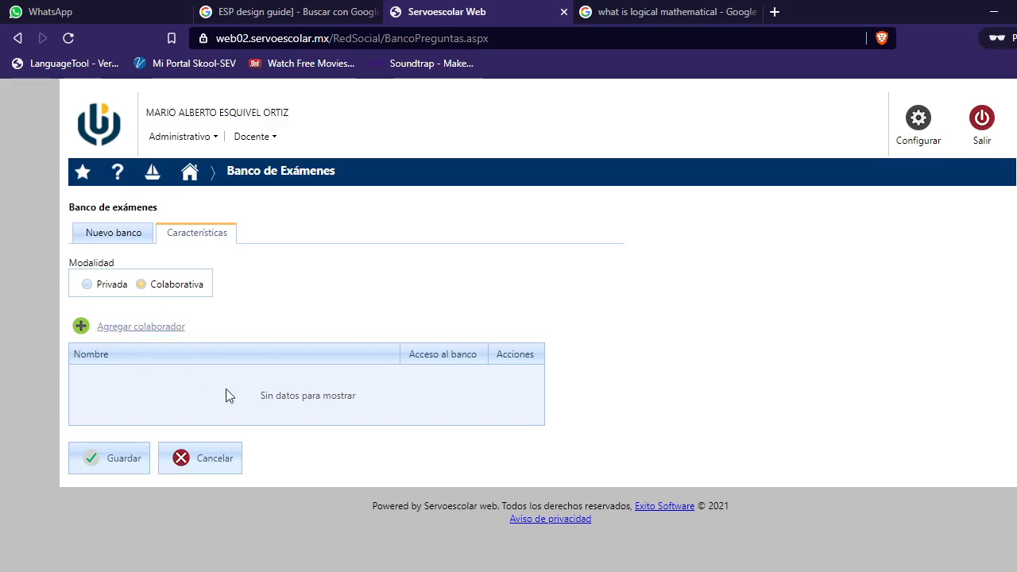
click(88, 284)
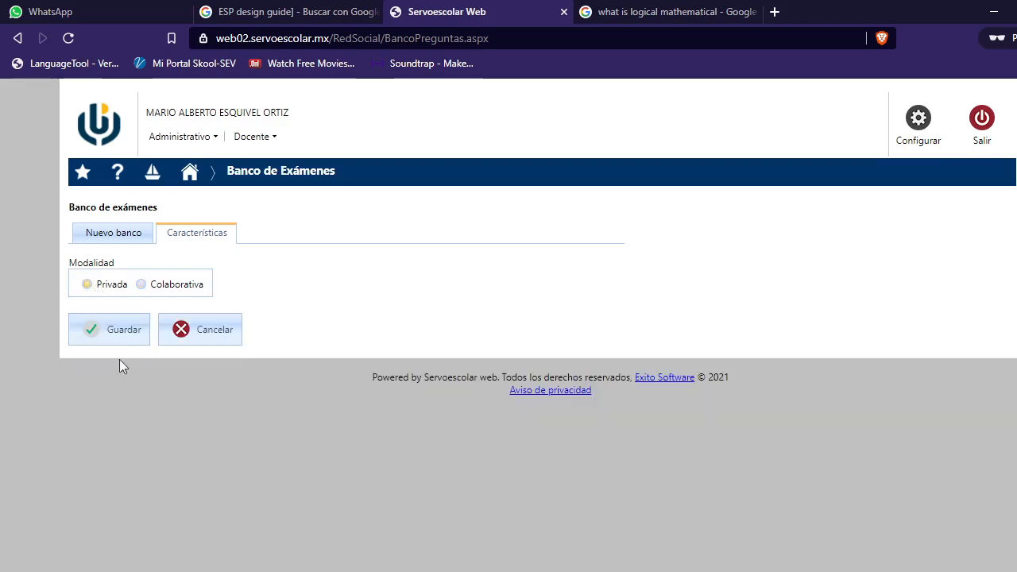
click(121, 333)
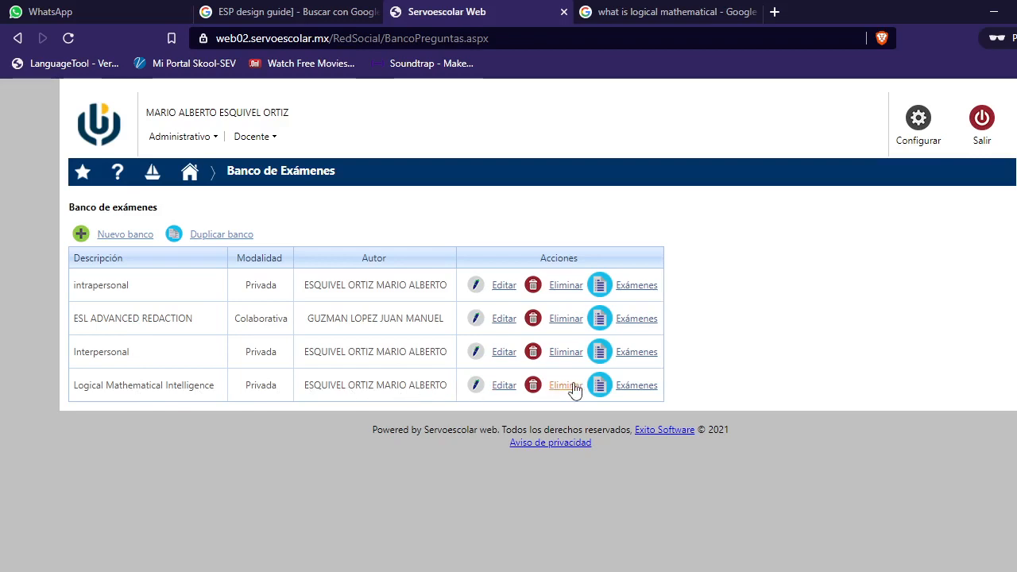
Step: Create a new exam in the Logical Mathematical Intelligence bank titled 'Logical Mathematical Exam'
click(649, 389)
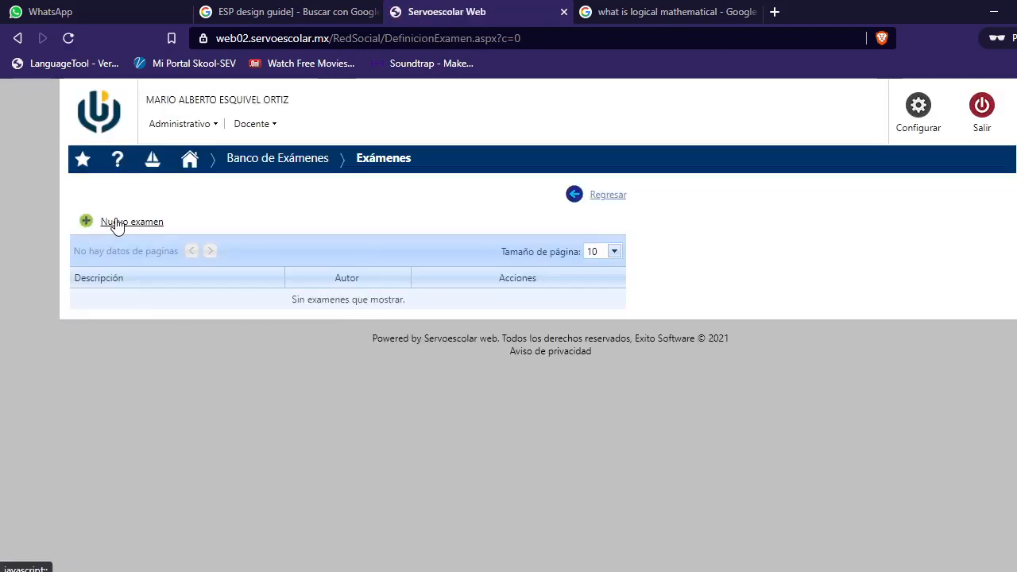
click(116, 223)
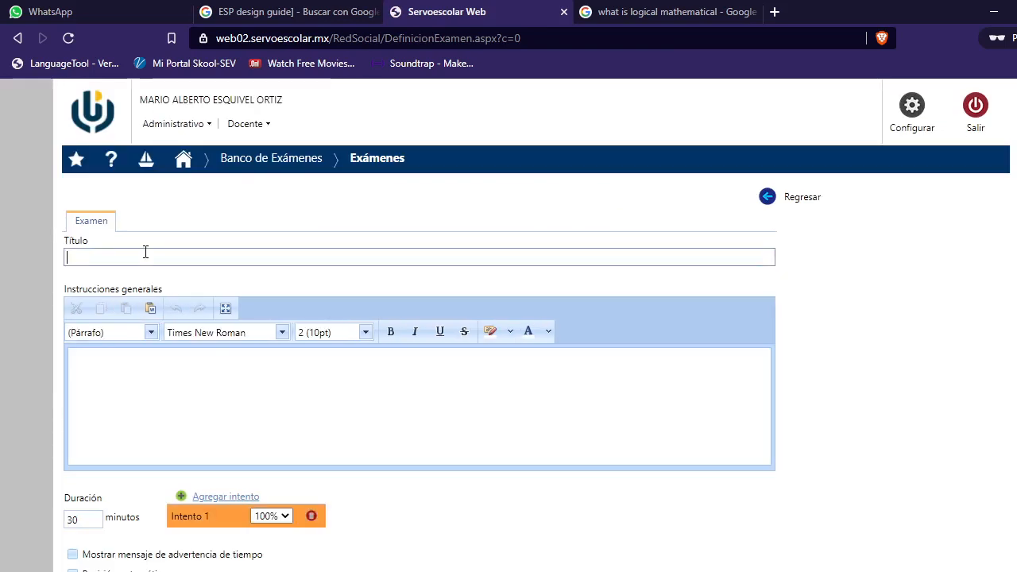
text(Logical Mathematic)
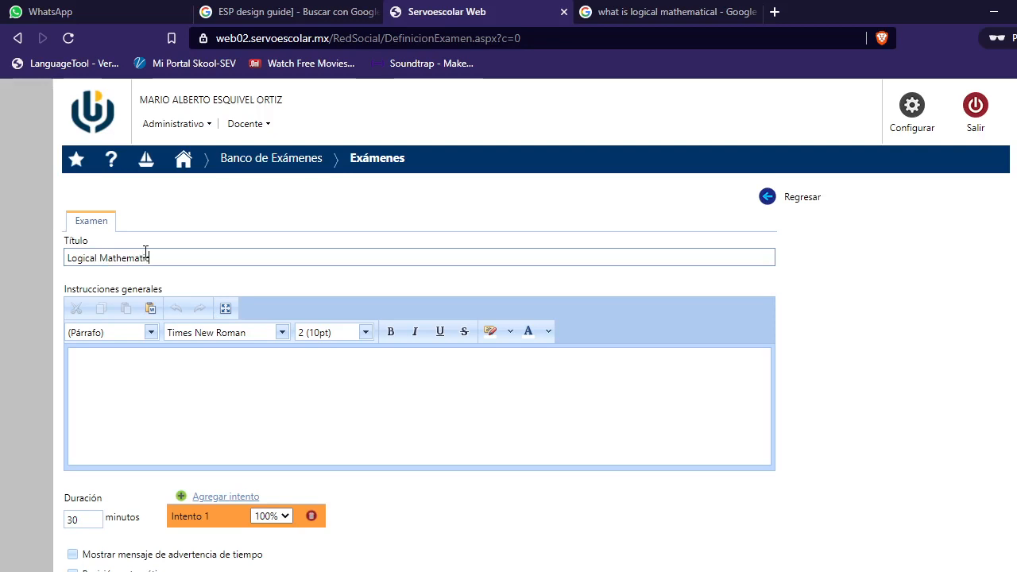
text(al Exam)
Step: Enter the general instructions 'Answer the questions in the exam.'
click(155, 374)
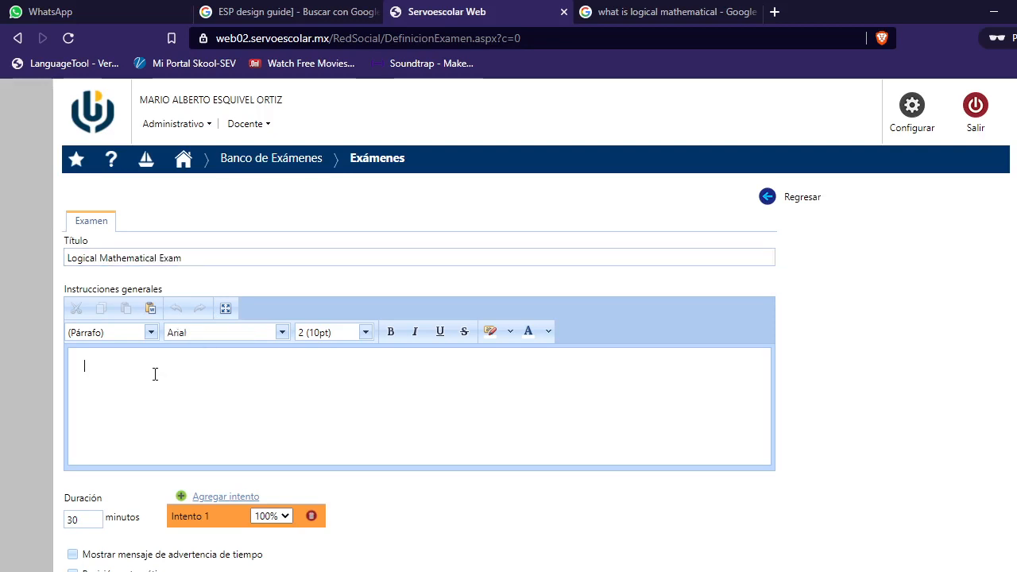
text(Answ)
text(er the ques)
text(tions as be)
key(BackSpace)
key(BackSpace)
key(BackSpace)
key(BackSpace)
key(BackSpace)
text(am.)
Step: Set the duration to 20 minutes and enable the time warning message and automatic review
scroll(443, 433, down, 2)
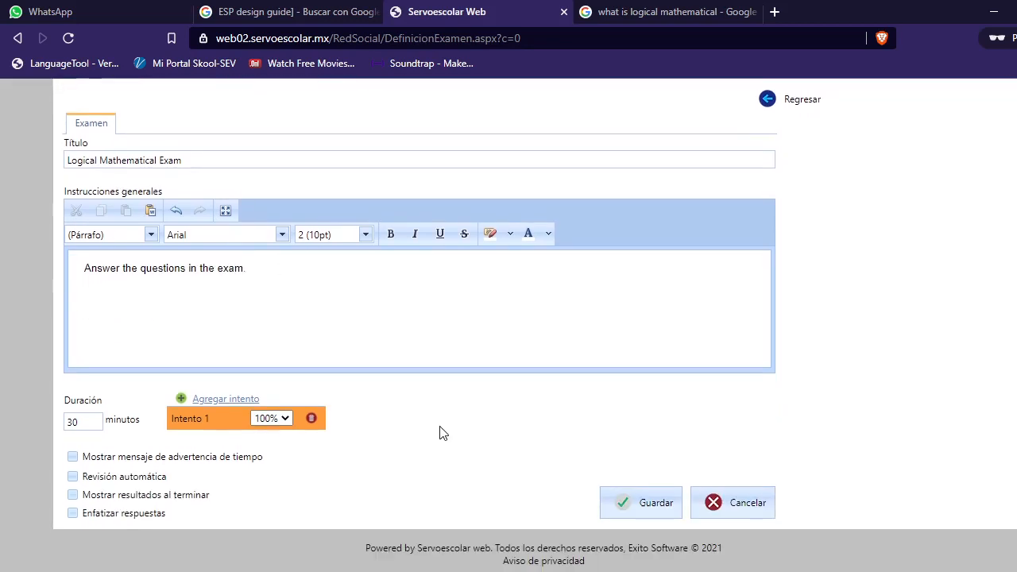
double_click(82, 420)
text(6)
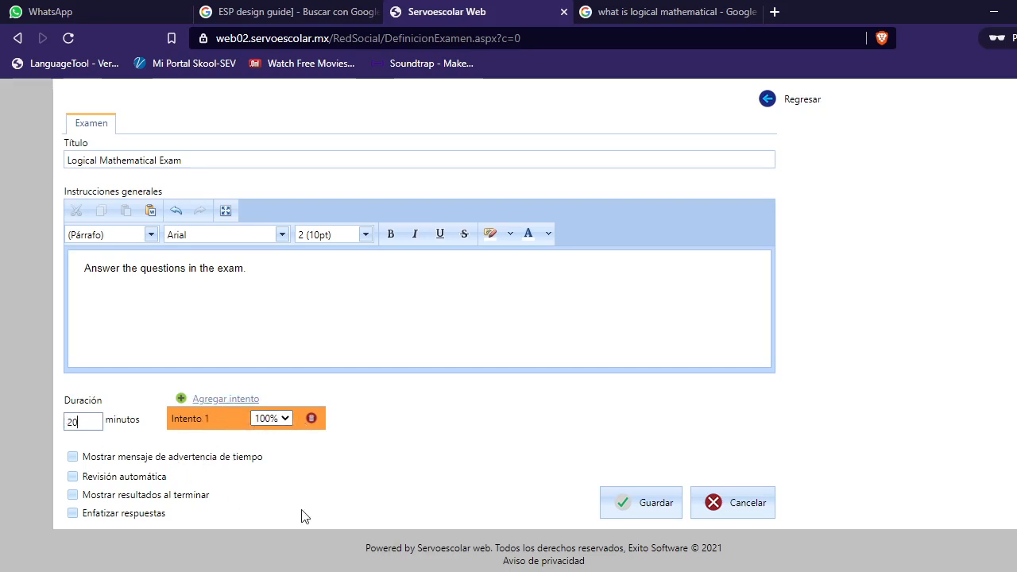
click(76, 457)
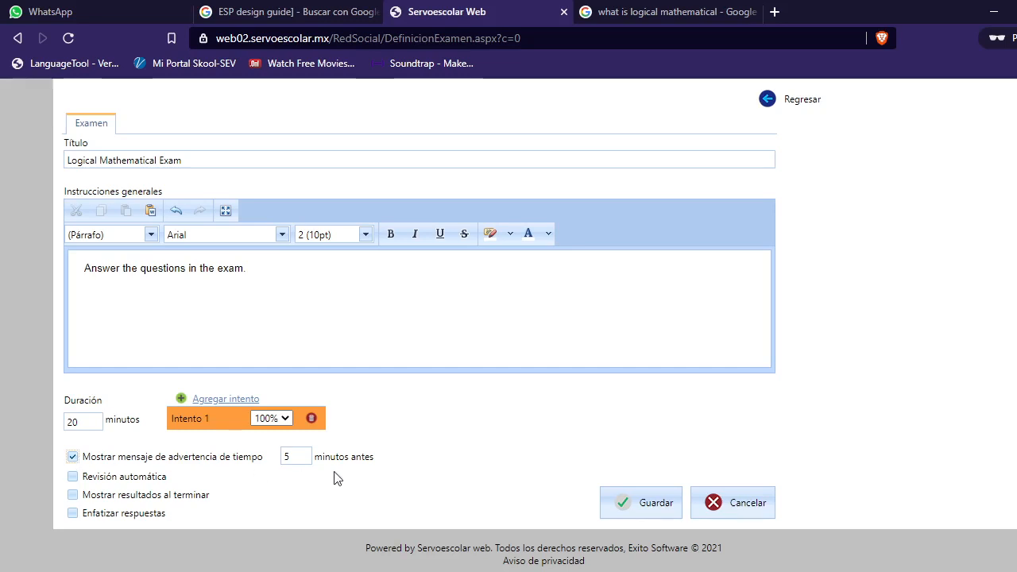
click(73, 477)
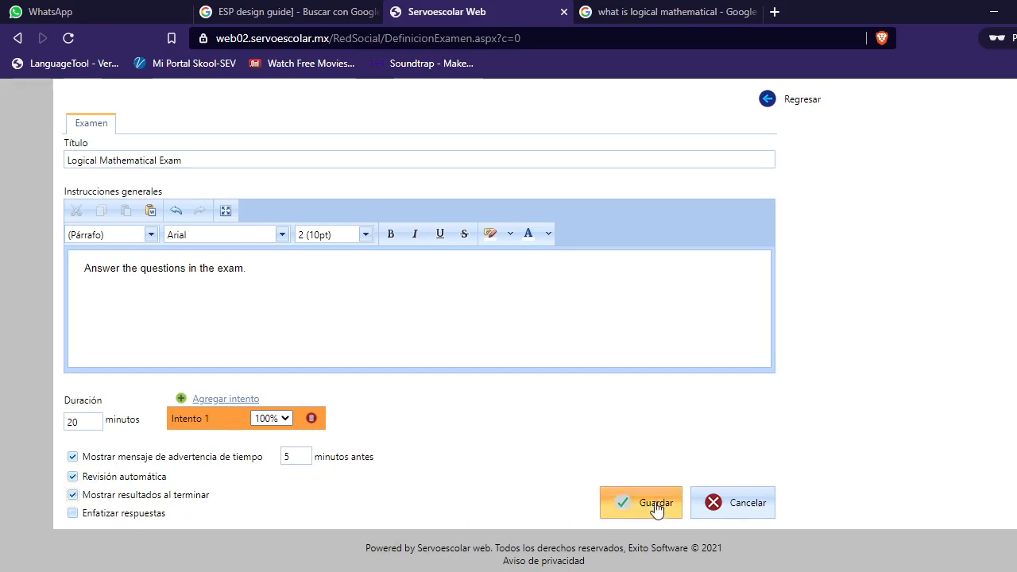
Step: Save the exam settings
scroll(580, 429, up, 1)
scroll(620, 495, down, 1)
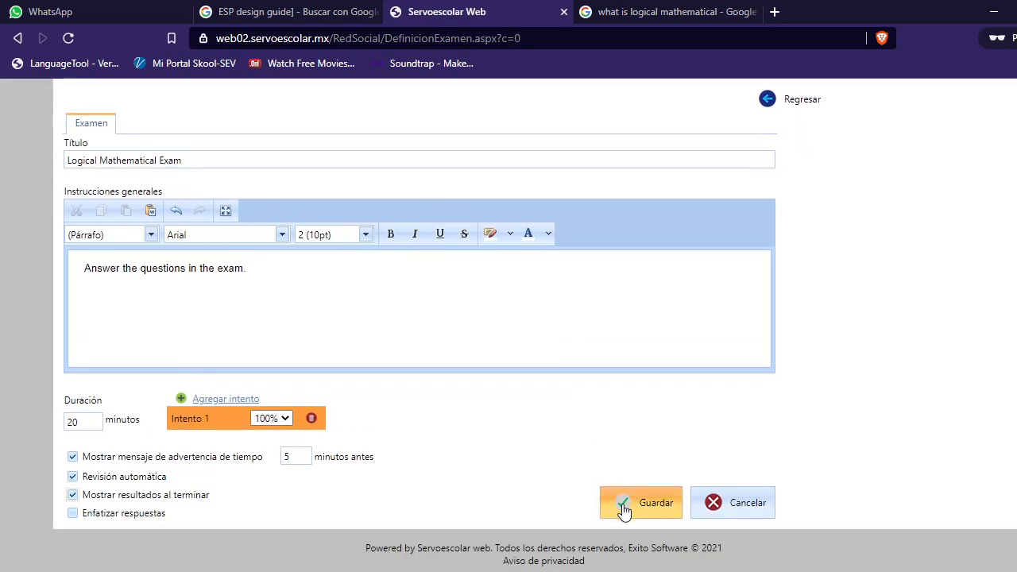
click(624, 509)
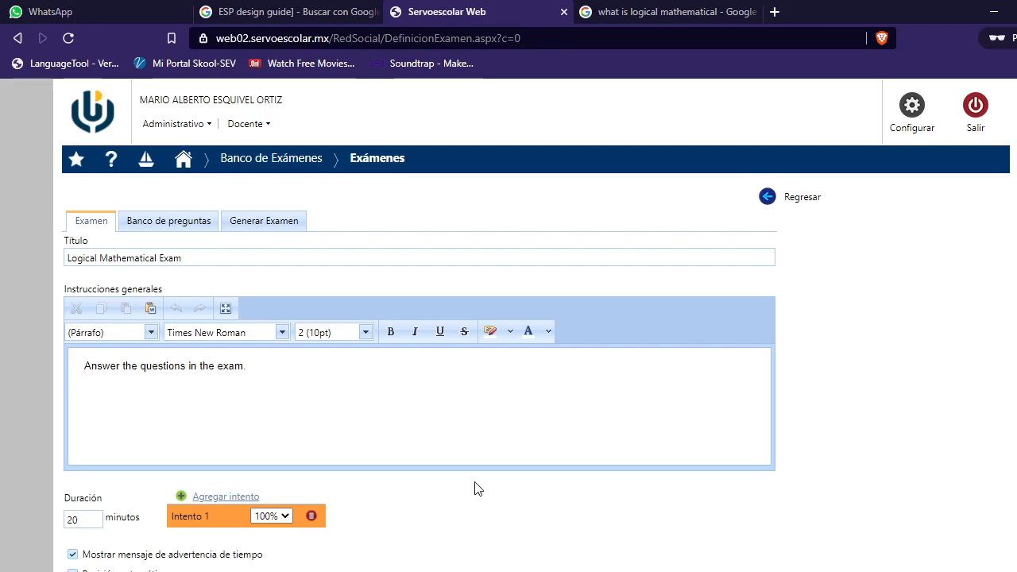
Step: Select all four questions from the question bank for the exam
click(179, 224)
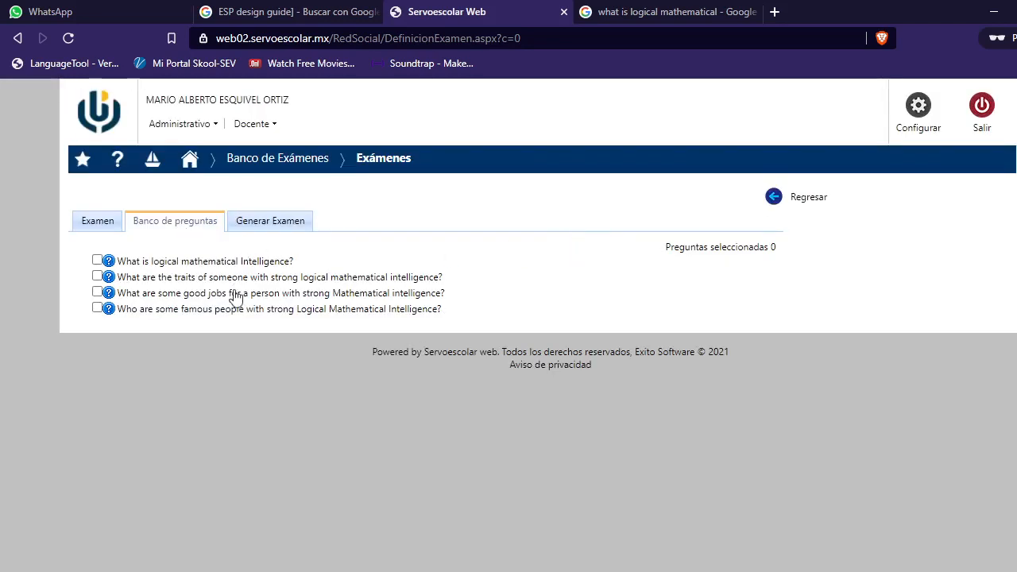
click(96, 259)
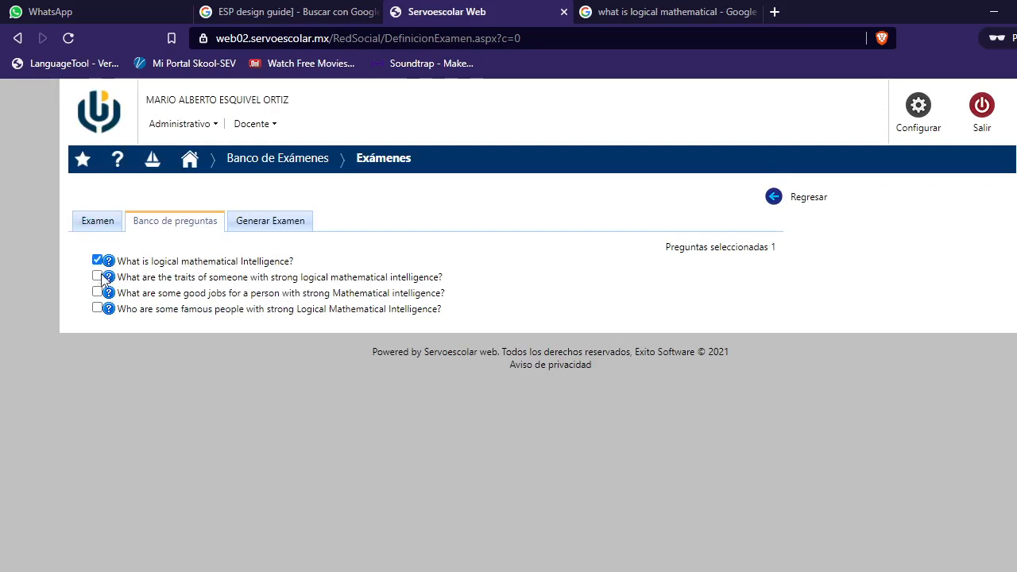
click(97, 276)
click(97, 292)
click(97, 307)
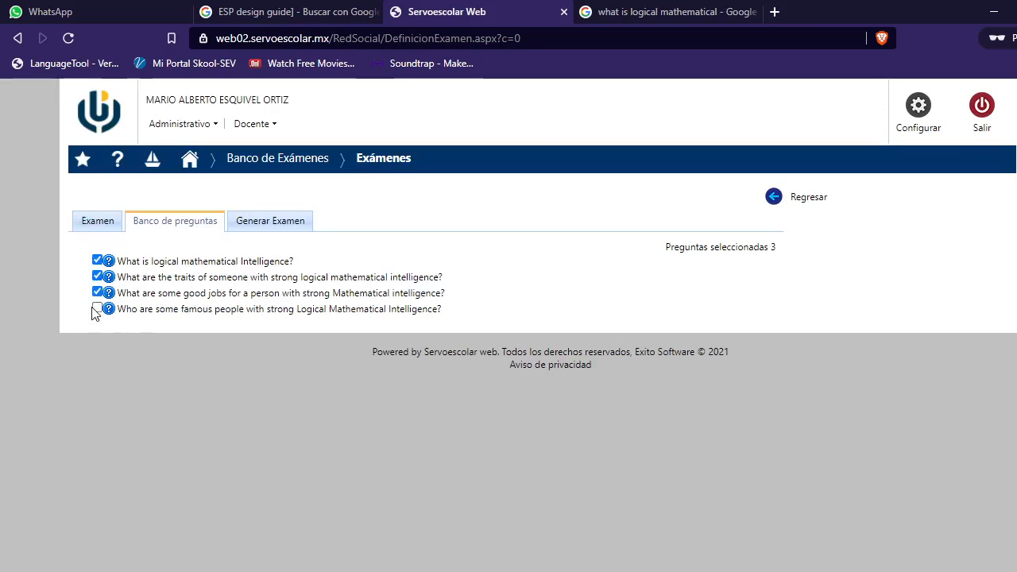
Step: Open the exam generation view to review the questions in Bloque 1
click(278, 226)
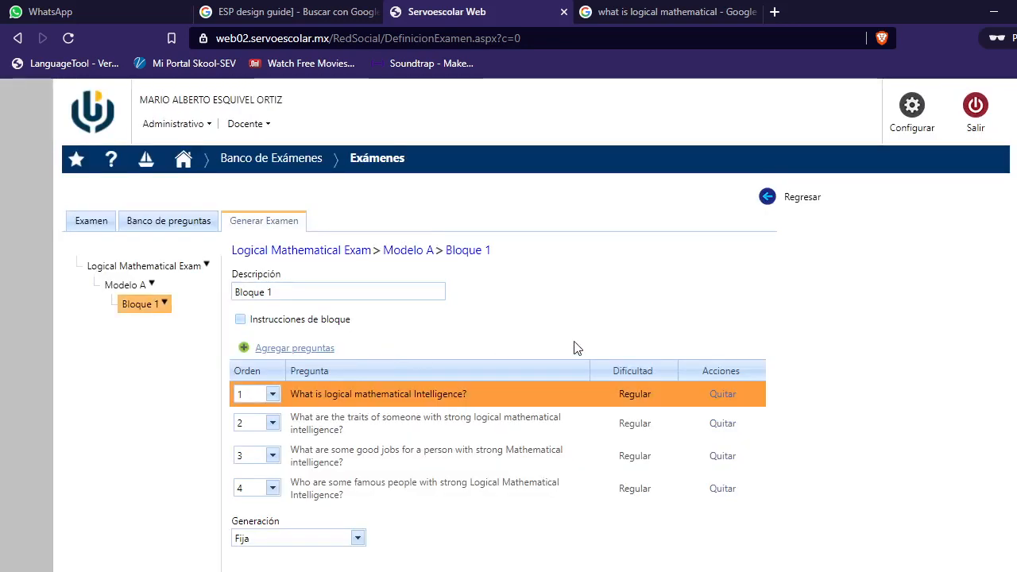
scroll(834, 397, down, 2)
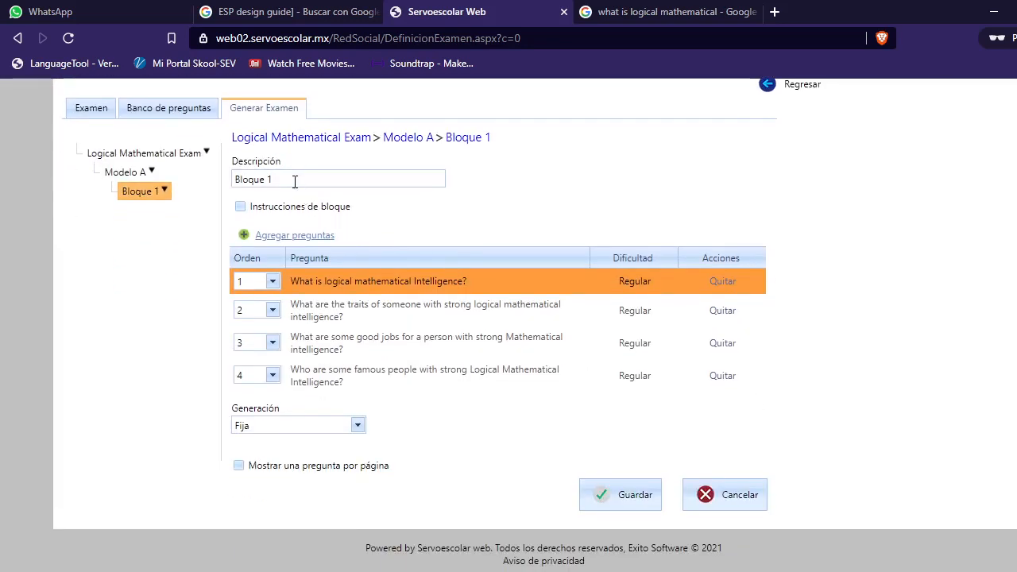
Step: Save the Bloque 1 question block of the Logical Mathematical Exam and acknowledge the confirmation
drag(288, 179, 232, 181)
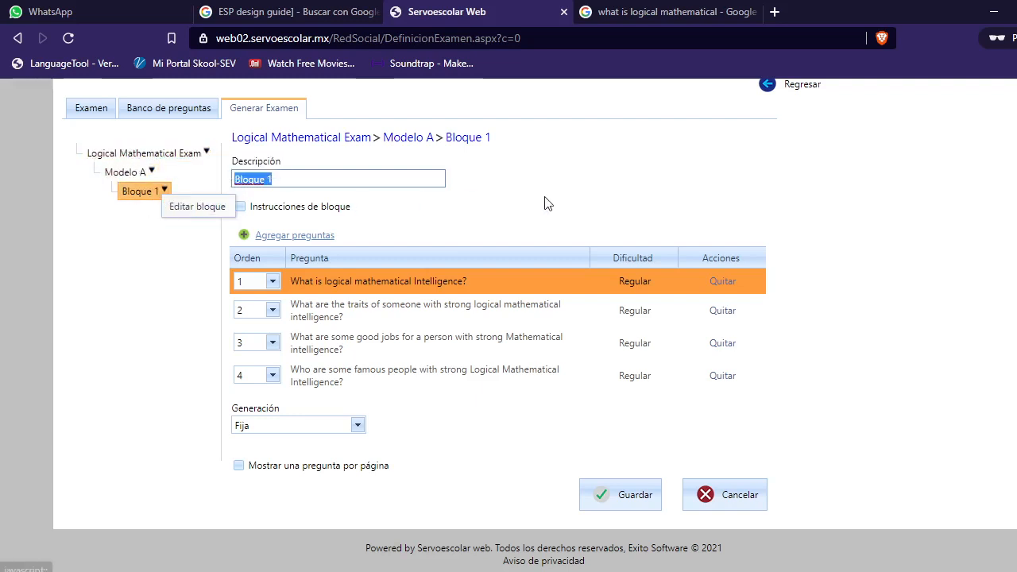
click(358, 427)
click(360, 430)
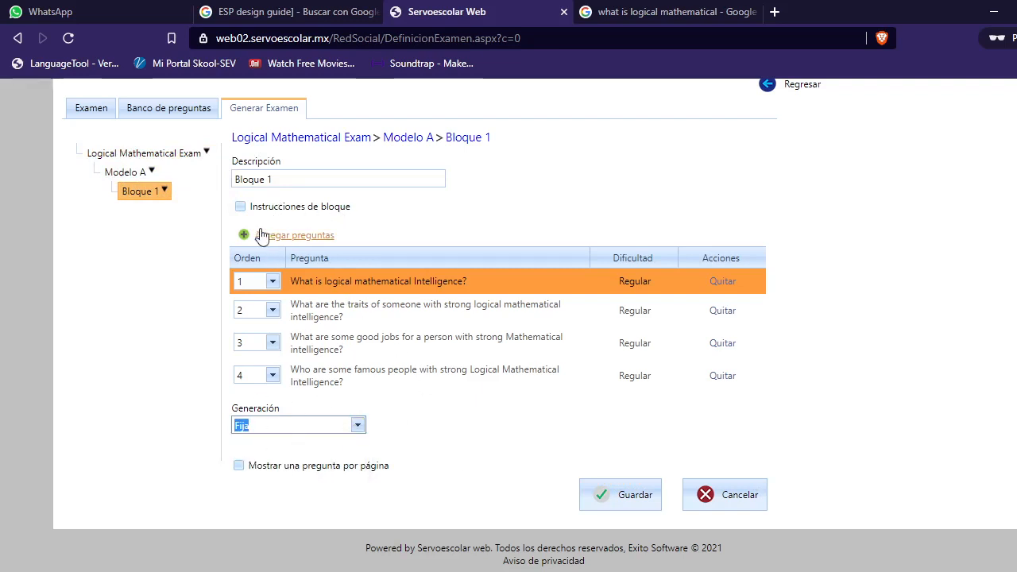
click(287, 467)
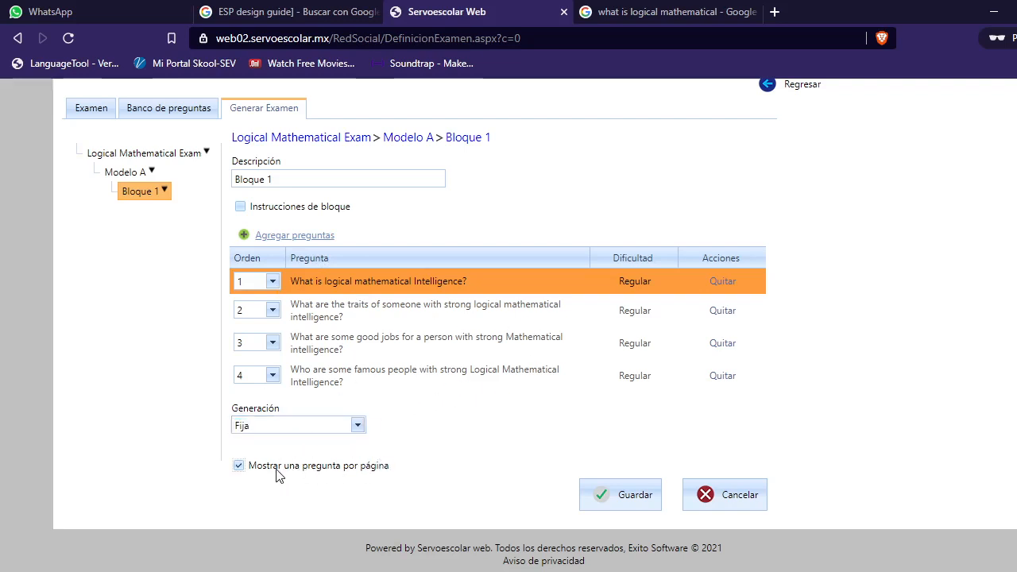
click(239, 467)
click(639, 504)
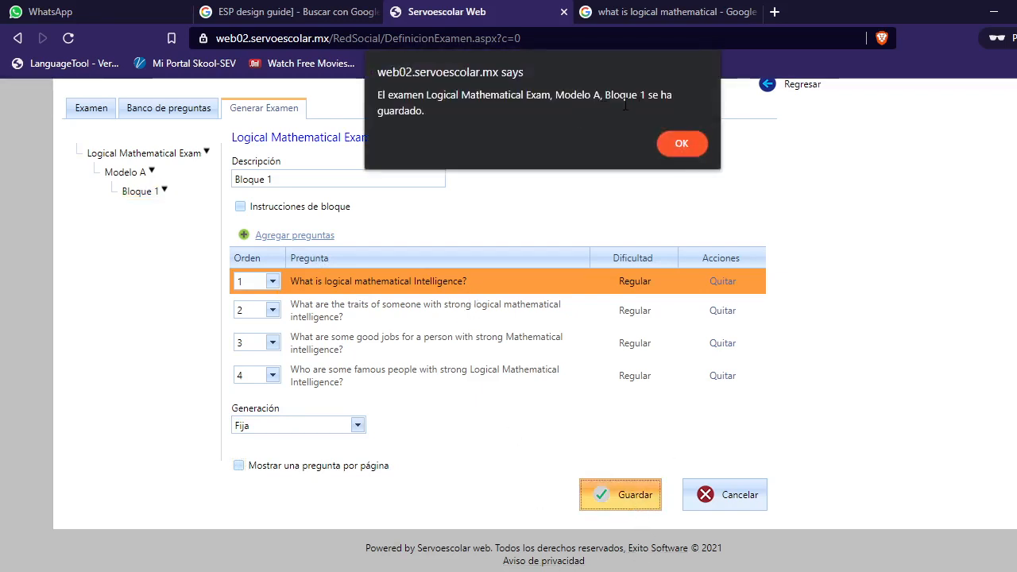
click(680, 144)
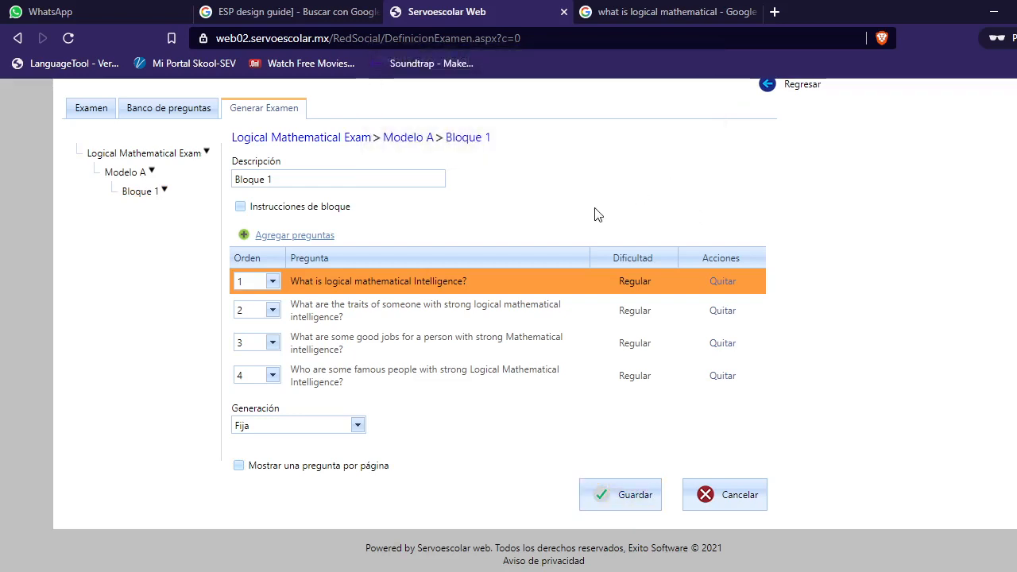
Step: Open the course editor of the ENG14 - C.O.E. II - COE class from the groups list
scroll(579, 223, up, 2)
click(185, 162)
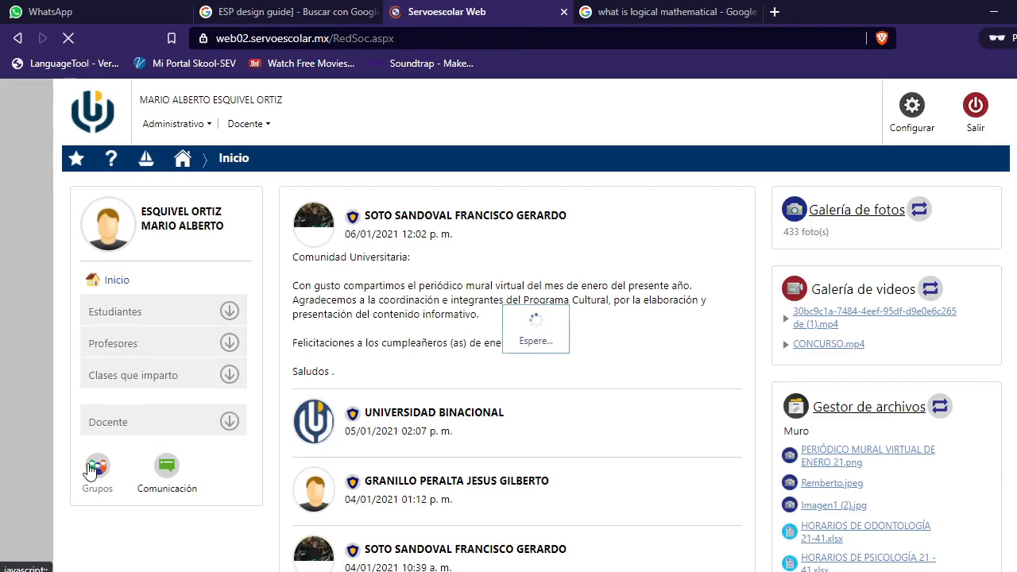
click(92, 467)
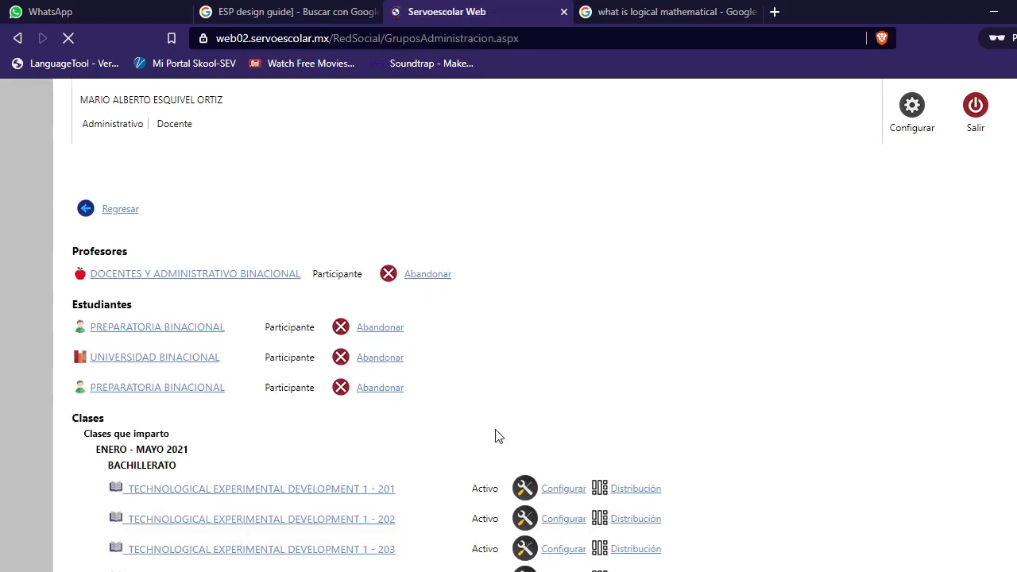
scroll(495, 437, down, 15)
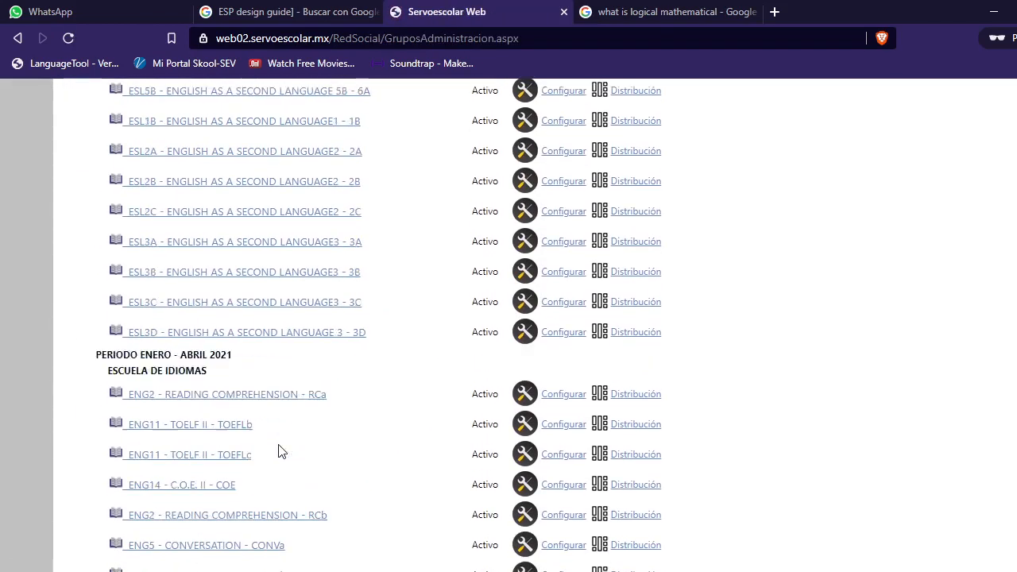
scroll(274, 449, down, 4)
click(205, 199)
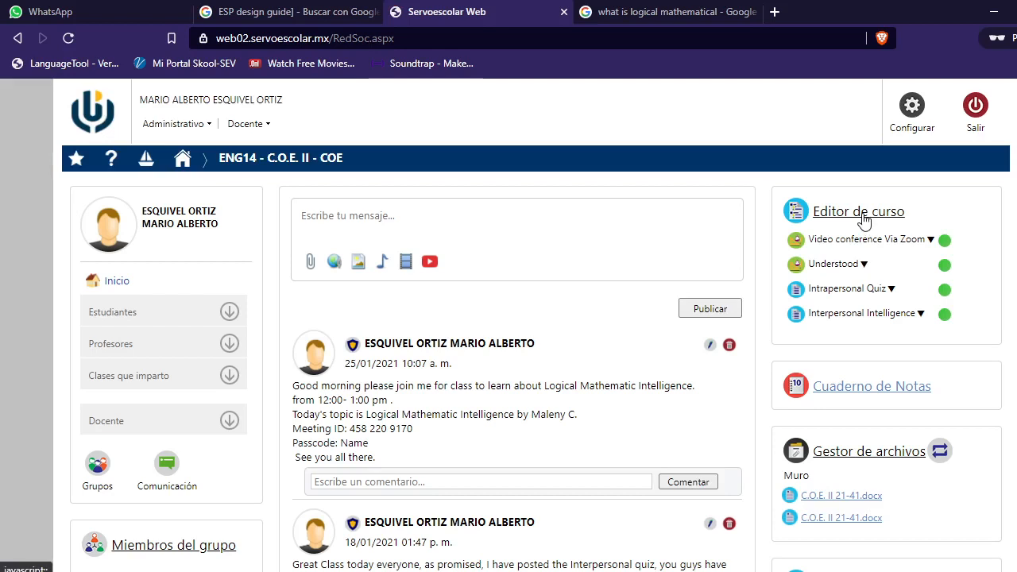
click(863, 221)
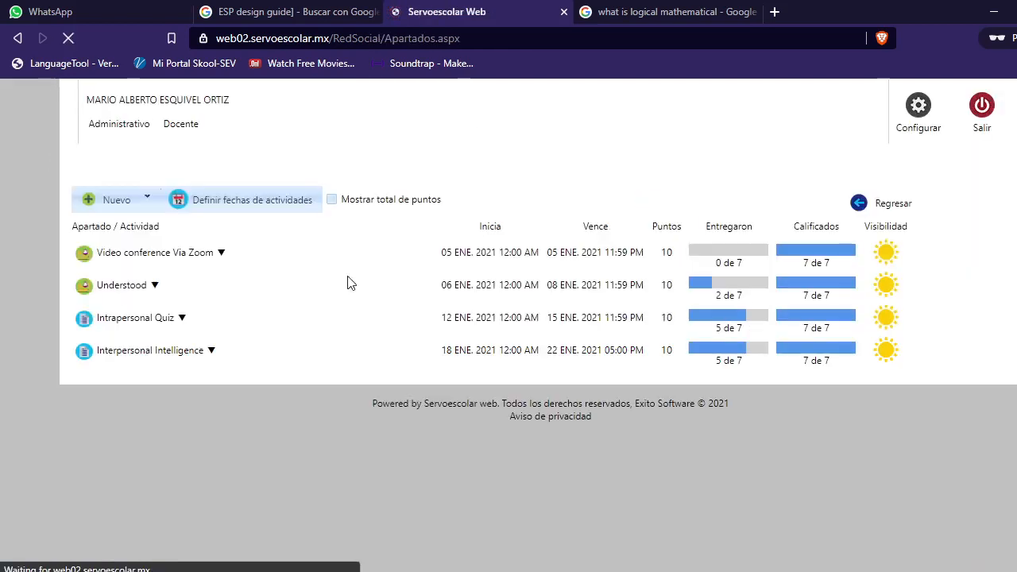
Step: Create a new exam-type activity titled 'Logical Mathematical Quiz'
click(103, 200)
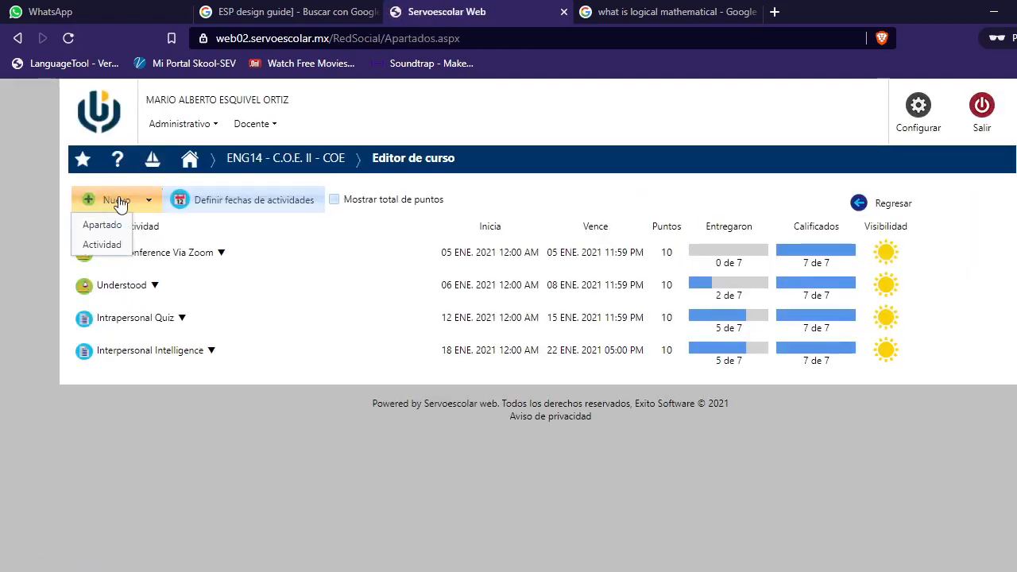
click(104, 245)
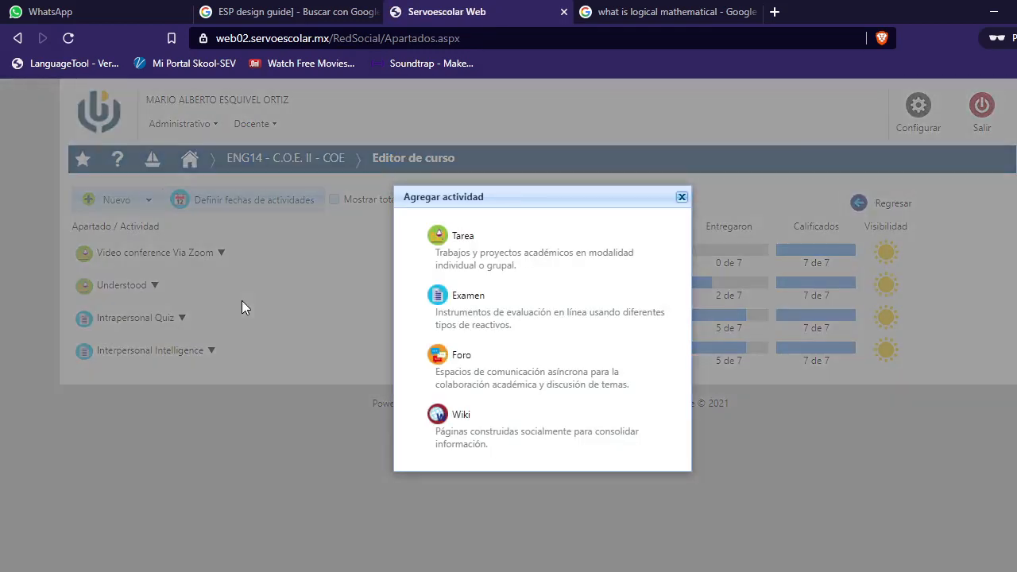
click(463, 305)
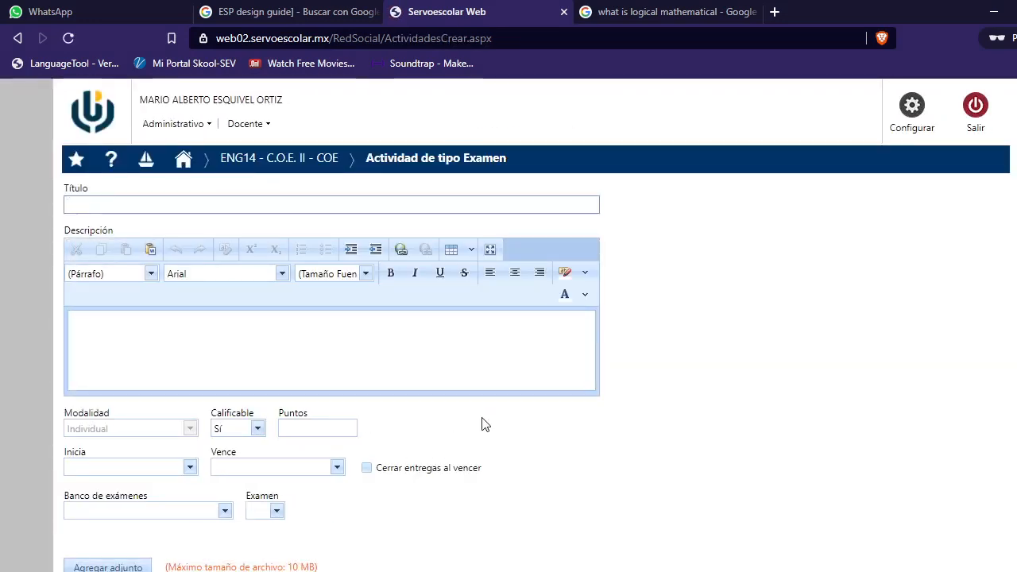
scroll(409, 427, down, 1)
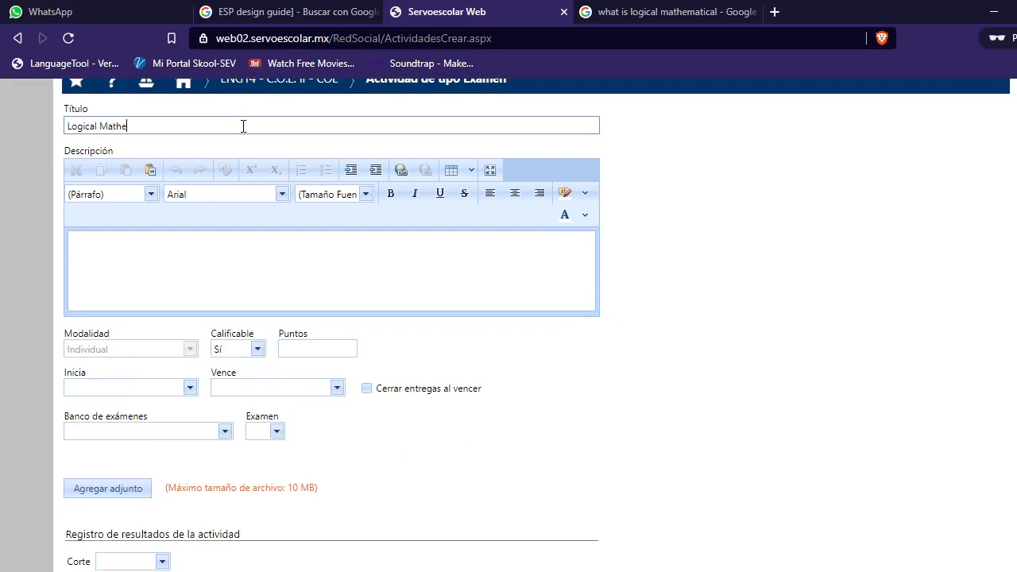
text(Quiz)
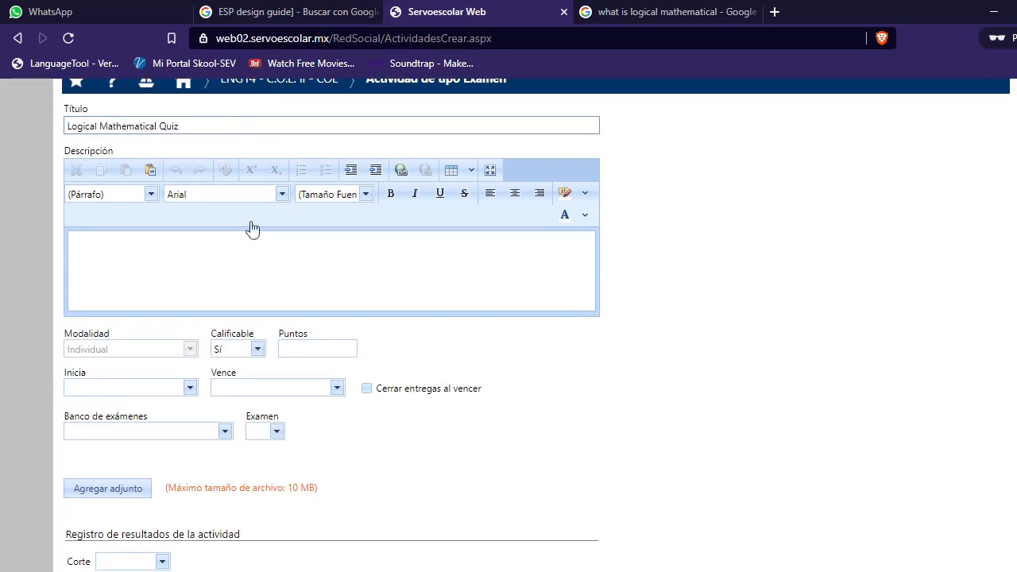
Step: Write the description 'Answer the questions from the Logical Mathematical Presentation we saw in class.' and set points to 10
click(132, 260)
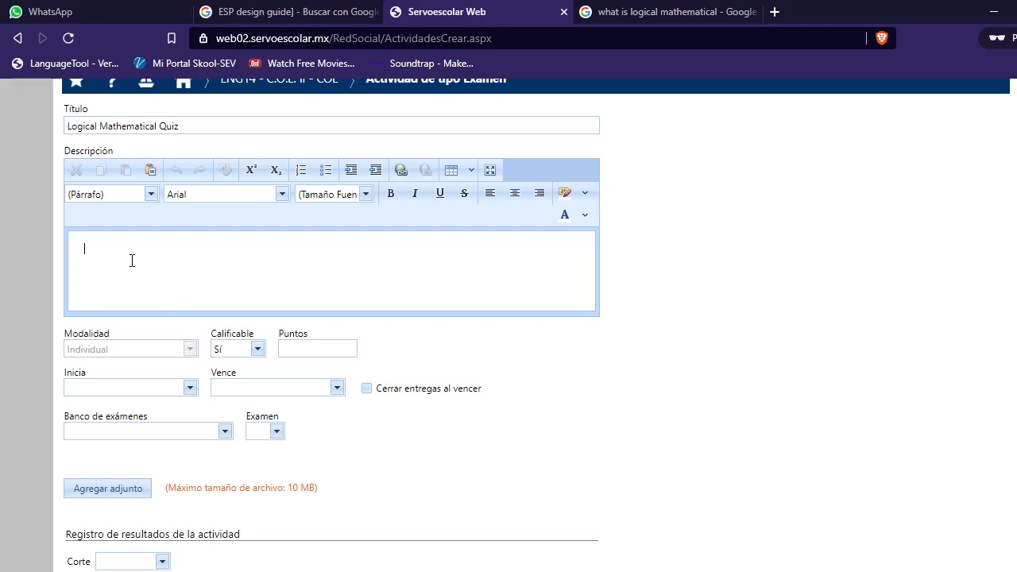
text(An)
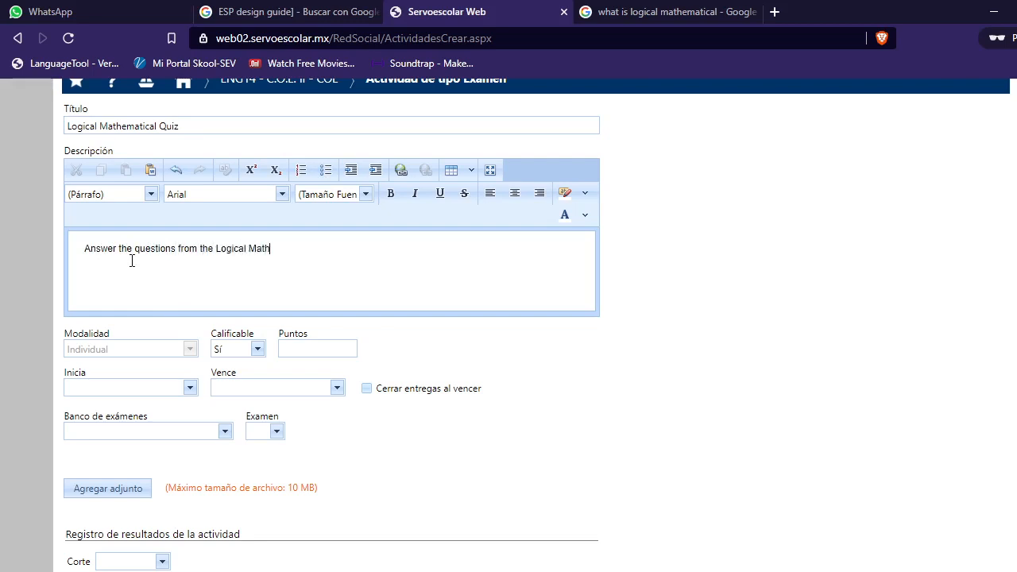
text(ema)
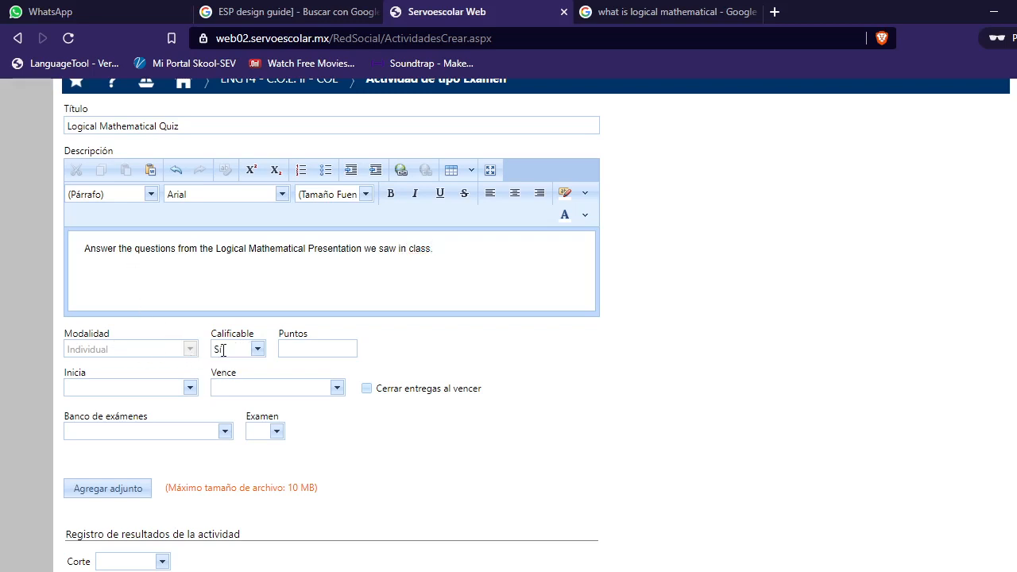
click(323, 350)
Step: Set the start date to 27/01/2021 at 12:00 p.m
click(189, 387)
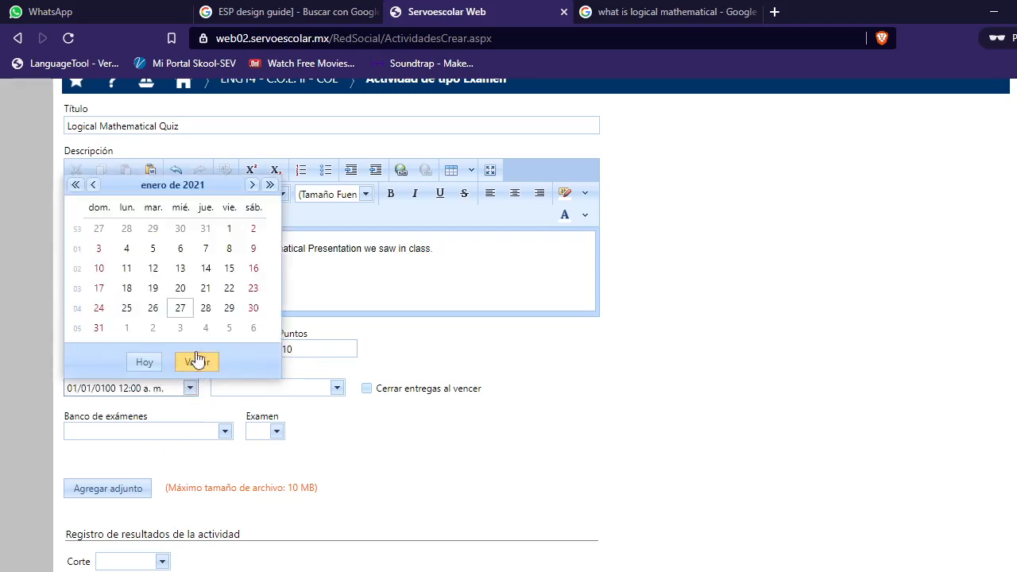
click(180, 308)
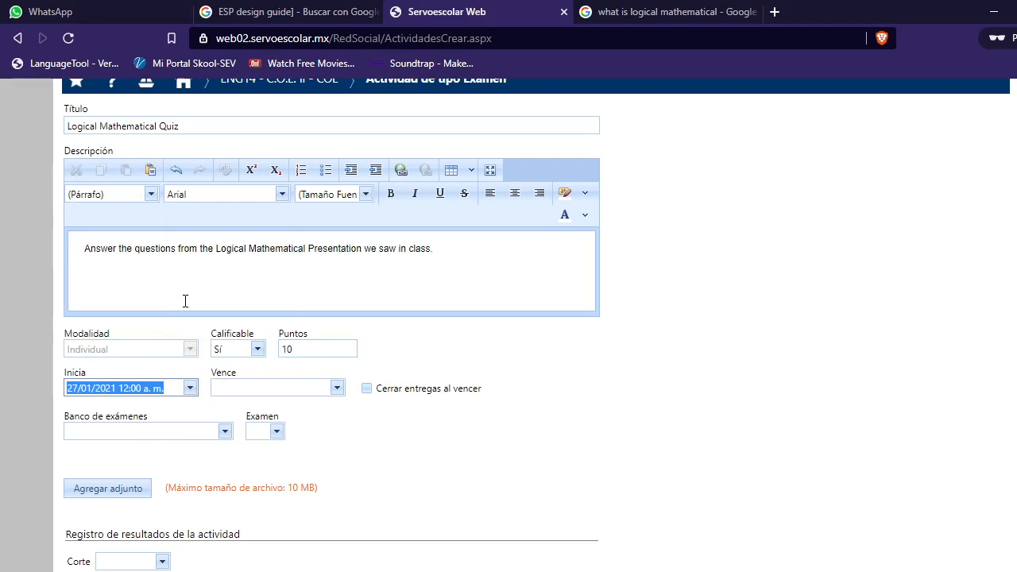
click(168, 388)
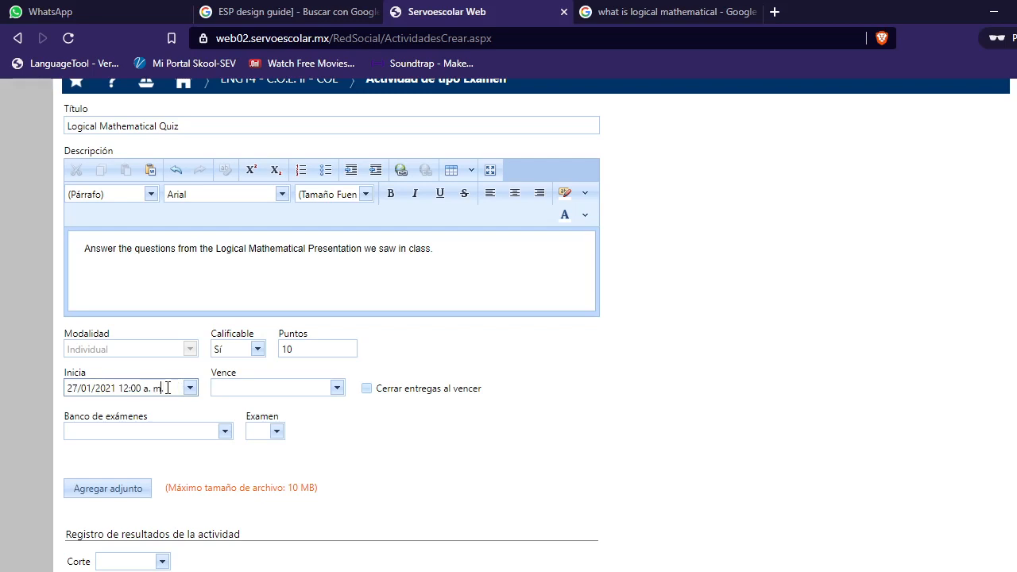
double_click(167, 388)
key(Left)
text(p)
Step: Set the due date to 29/01/2021 05:30 p.m. and enable closing submissions when it expires
click(227, 386)
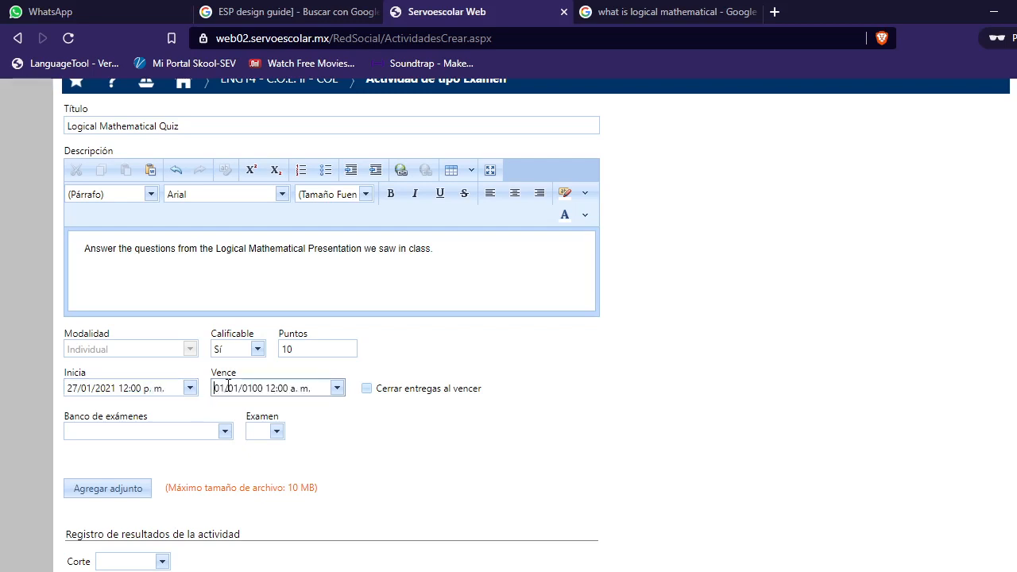
click(337, 388)
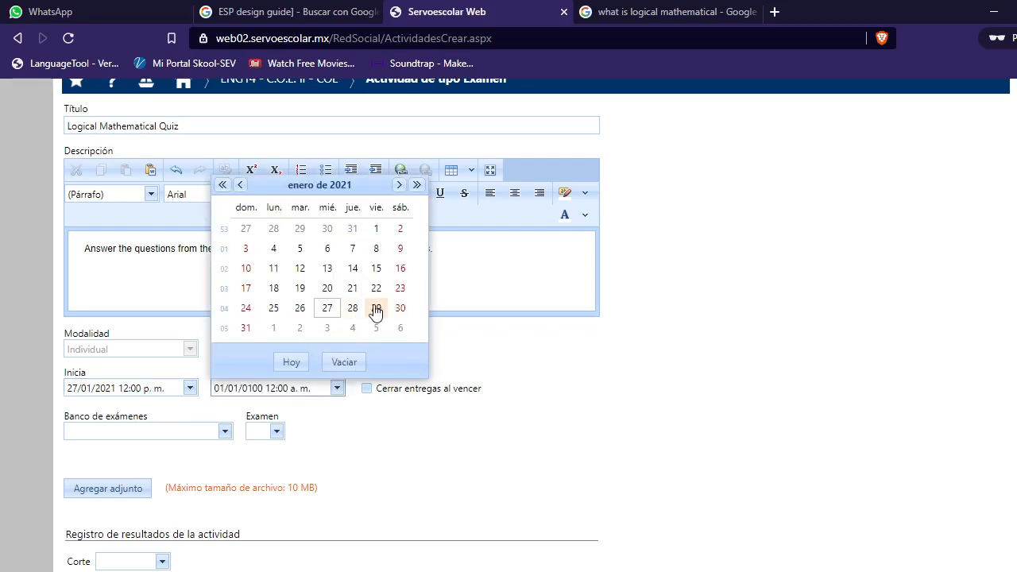
click(377, 308)
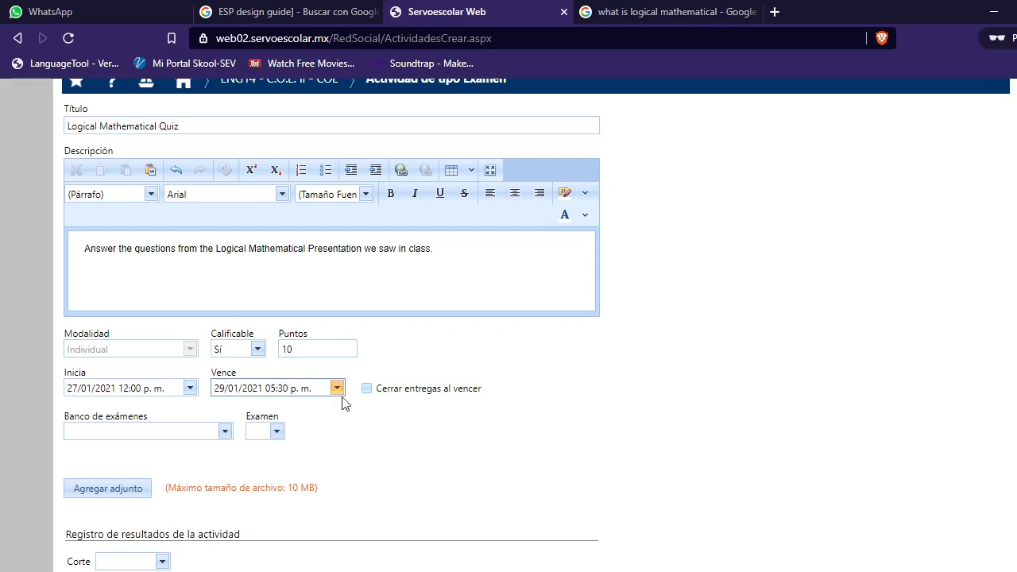
click(367, 389)
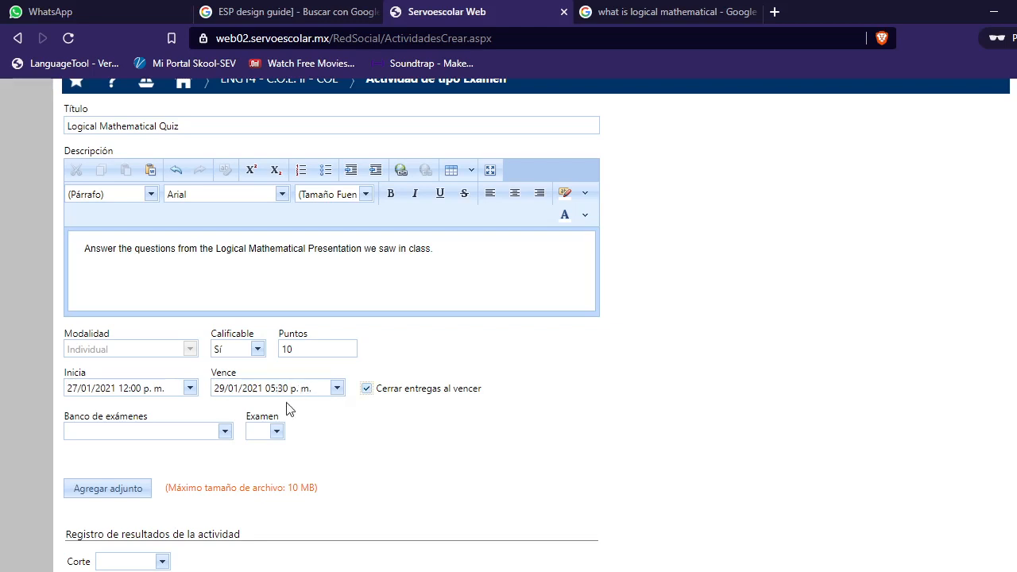
Step: Link the activity to the Logical Mathematical Intelligence exam bank and the Logical Mathematical Exam
click(224, 432)
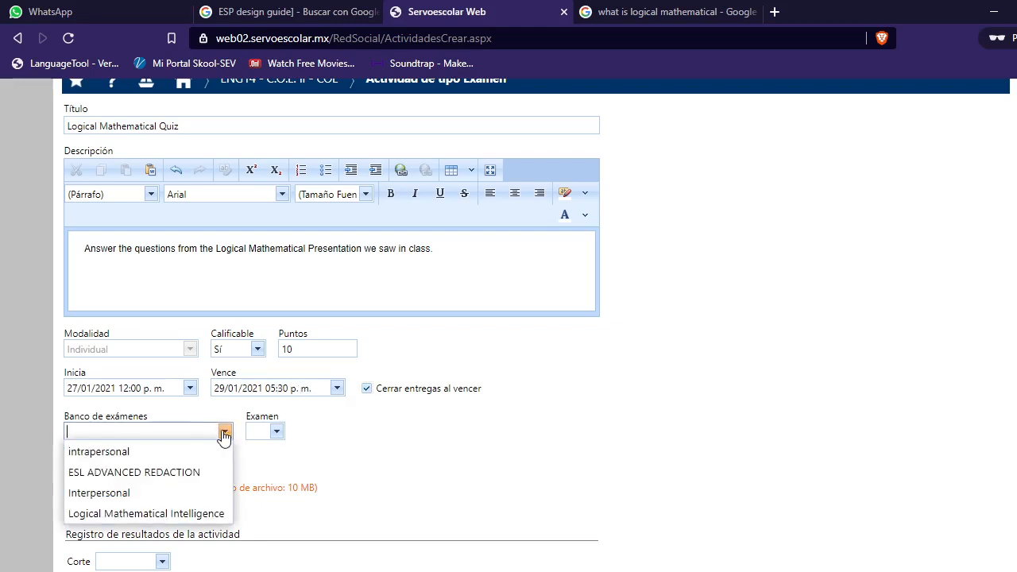
click(132, 515)
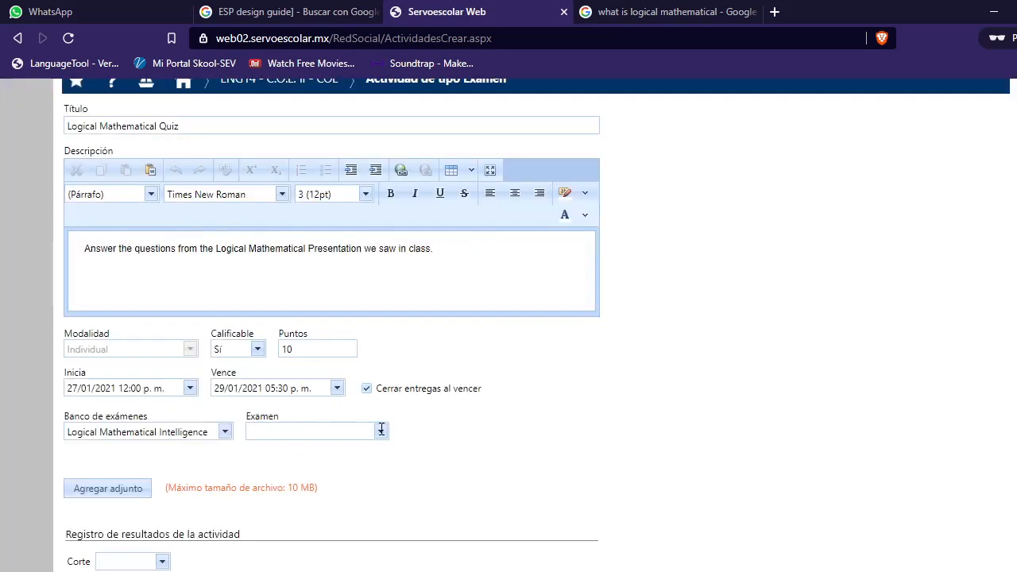
click(385, 437)
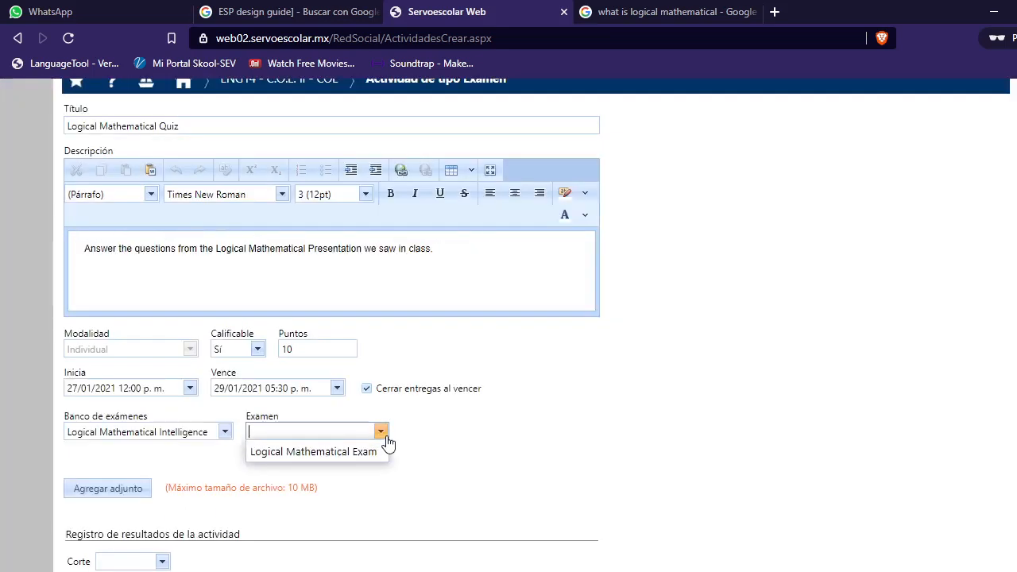
click(331, 453)
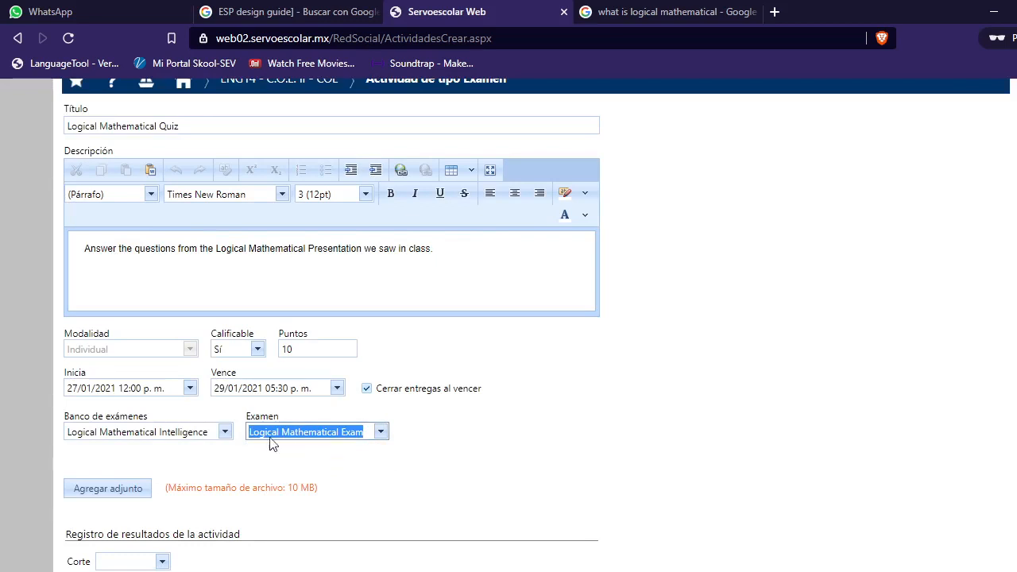
click(225, 435)
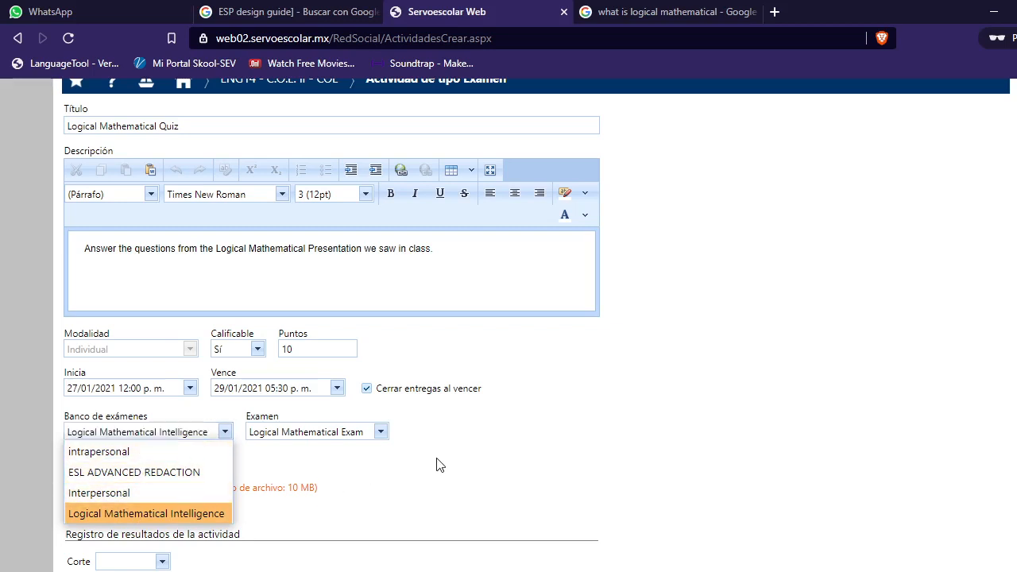
click(152, 514)
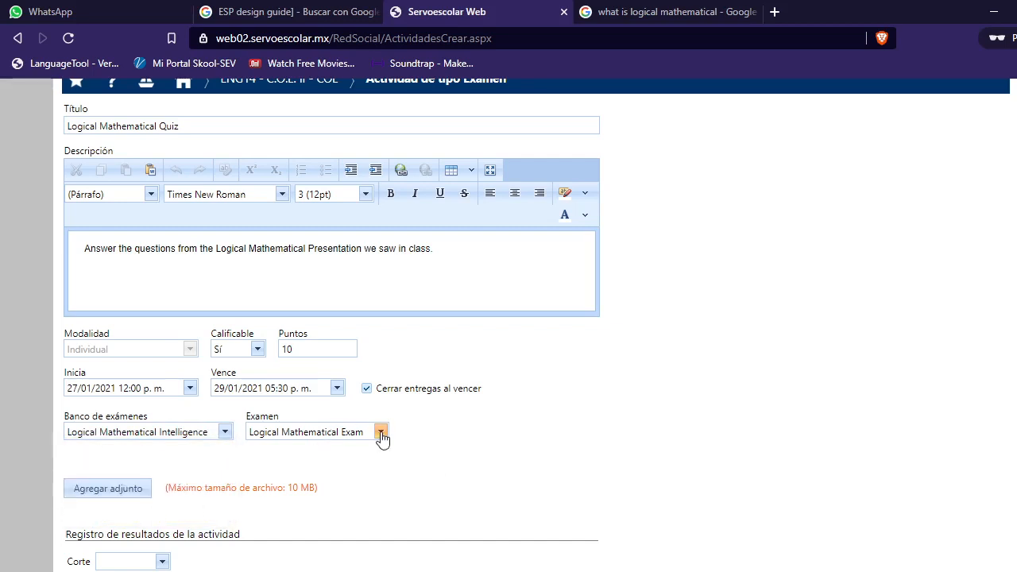
Step: Record results under PARCIAL I, Evaluación Escrita as Valor de nota, and save the activity
scroll(167, 497, down, 3)
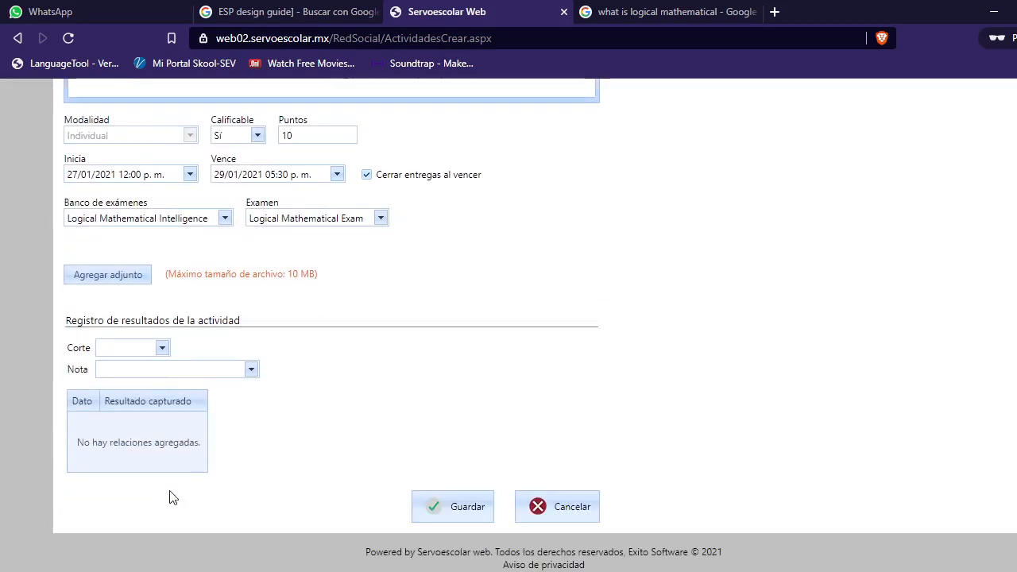
click(161, 343)
click(148, 363)
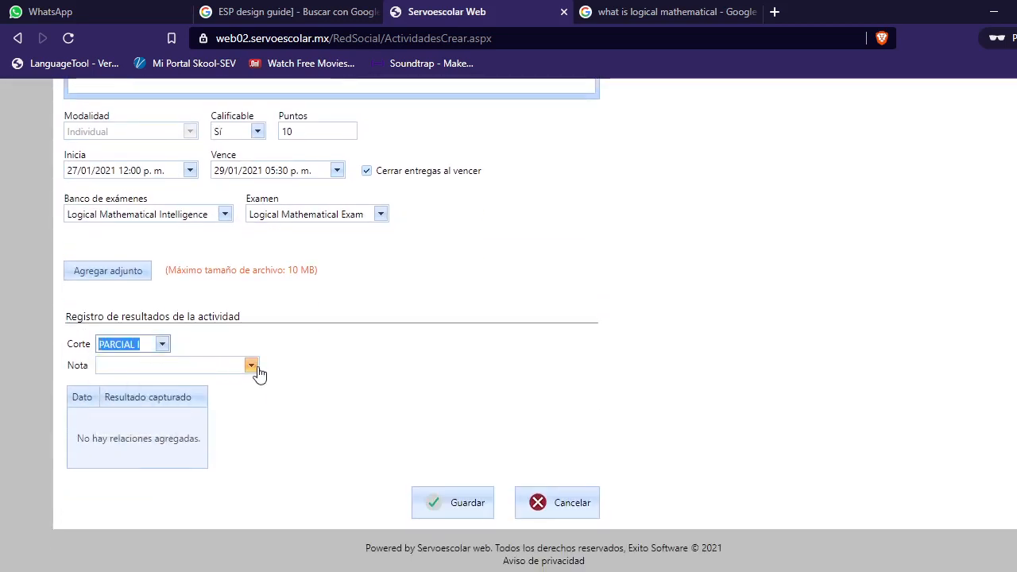
click(251, 366)
click(192, 386)
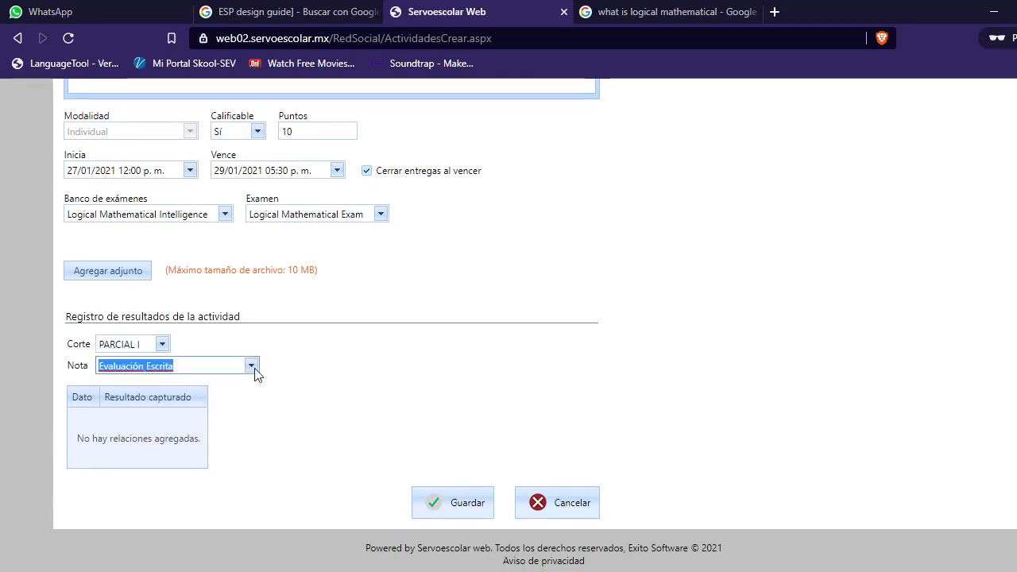
click(202, 456)
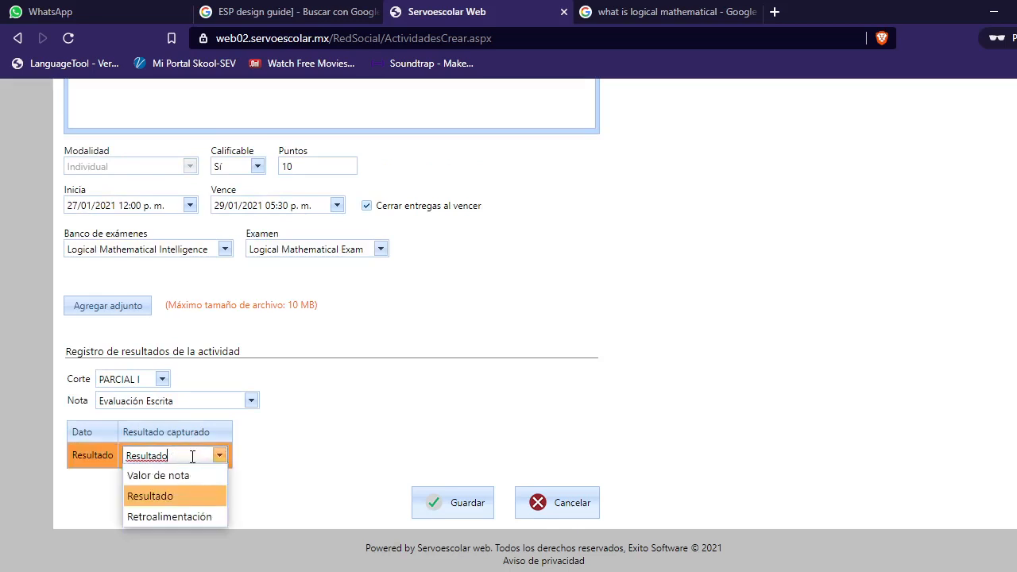
click(189, 477)
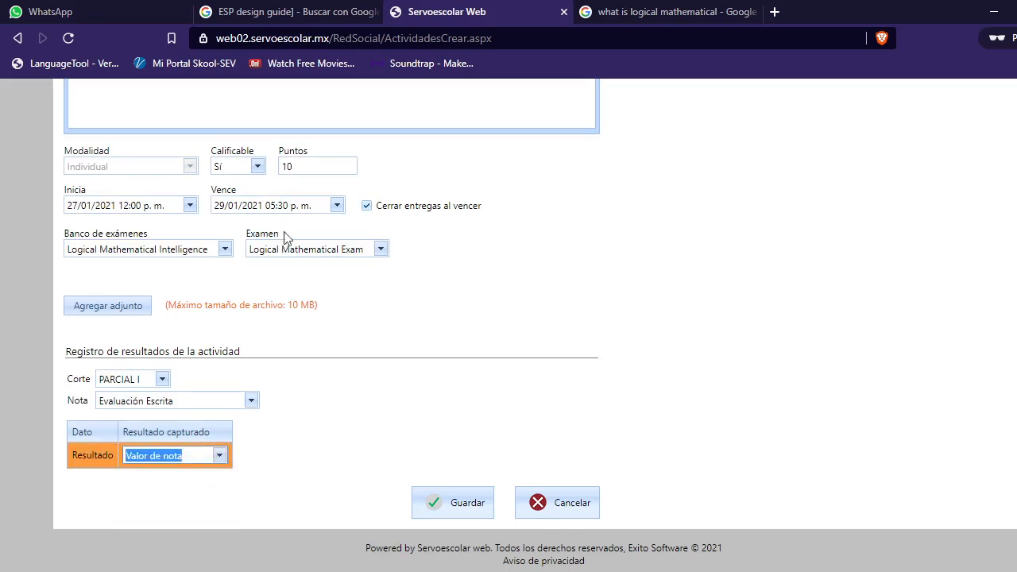
click(461, 508)
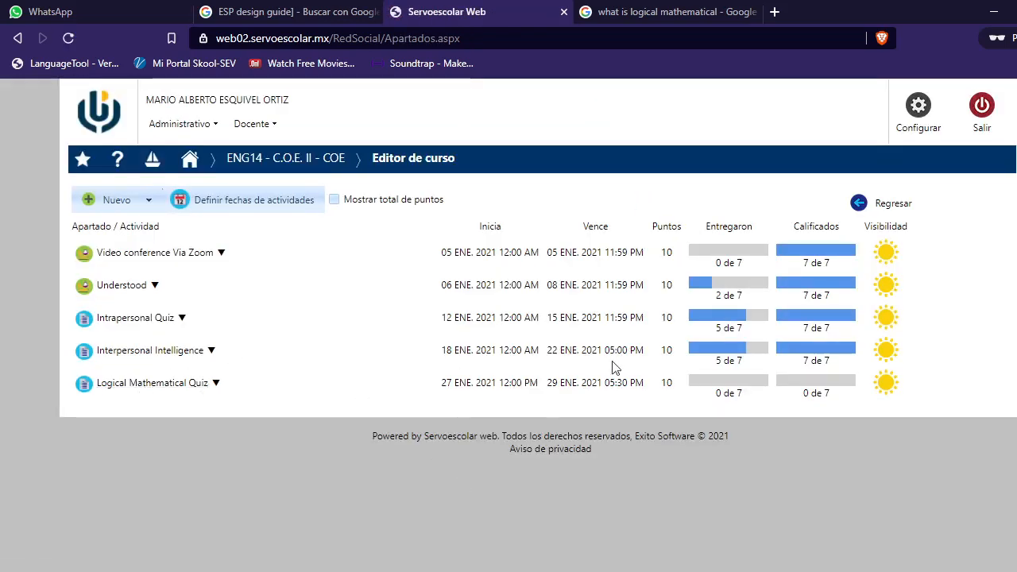
Step: Return to the ENG14 - C.O.E. II - COE class page
click(282, 166)
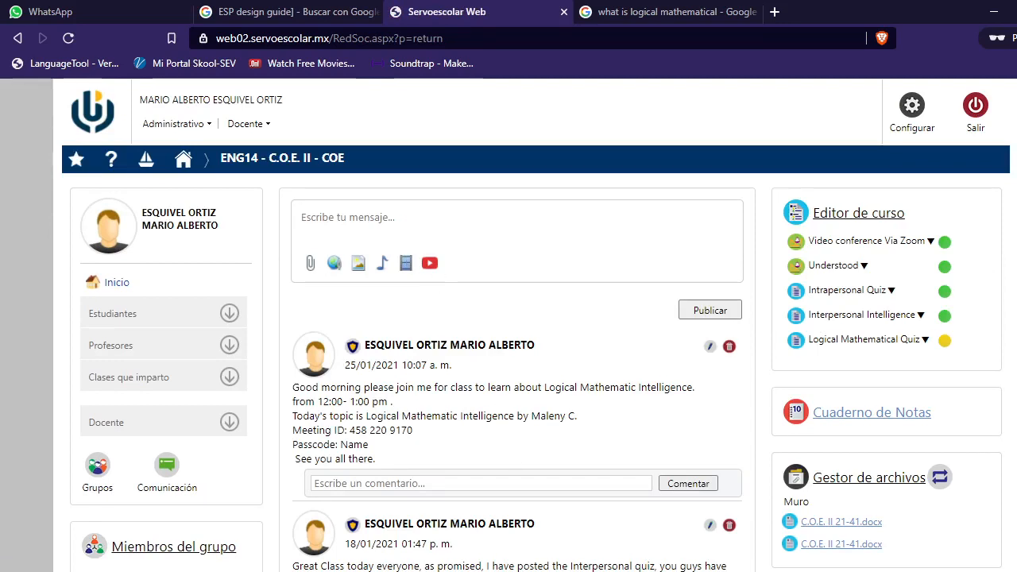
mouse_move(487, 571)
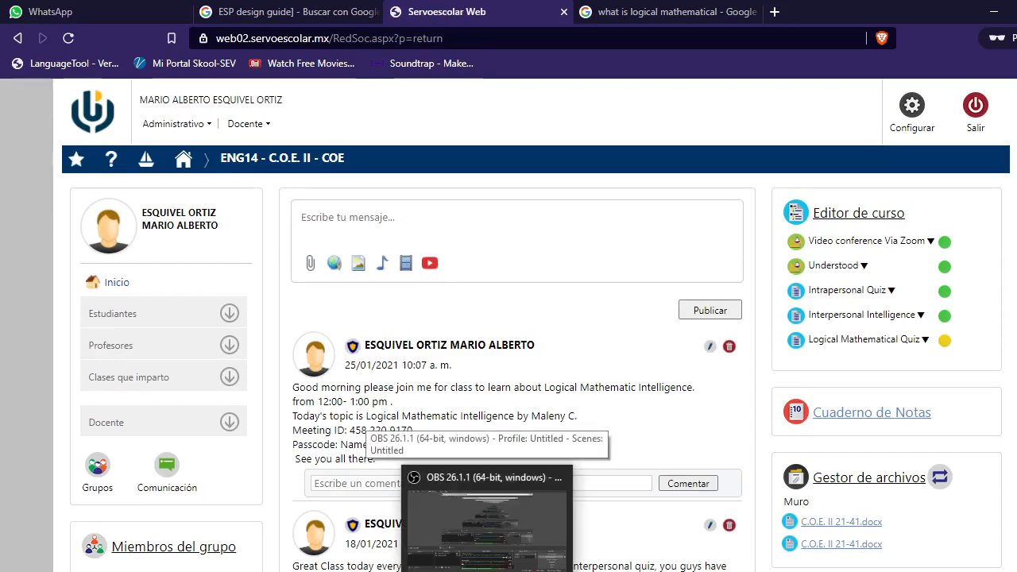
click(487, 517)
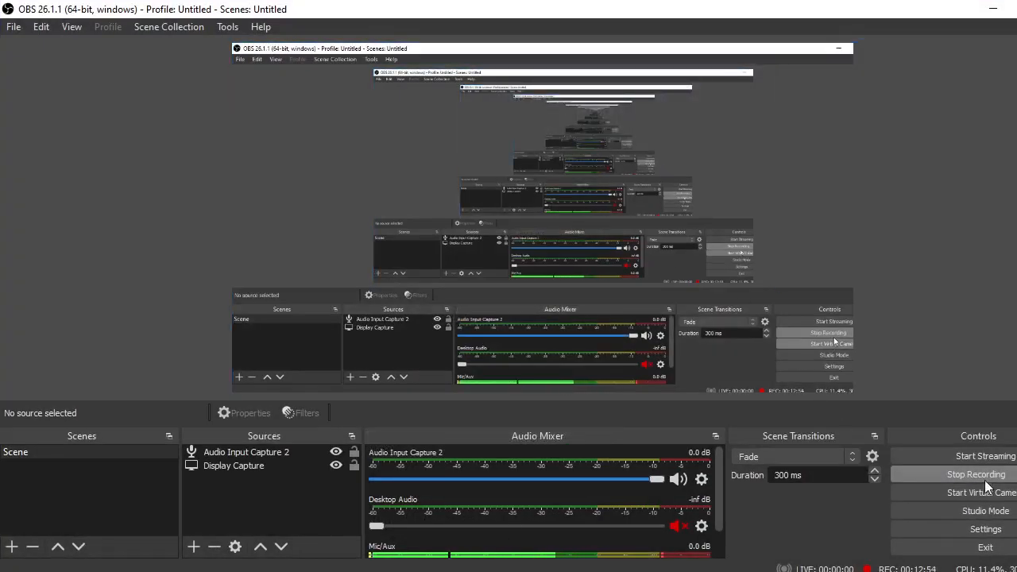